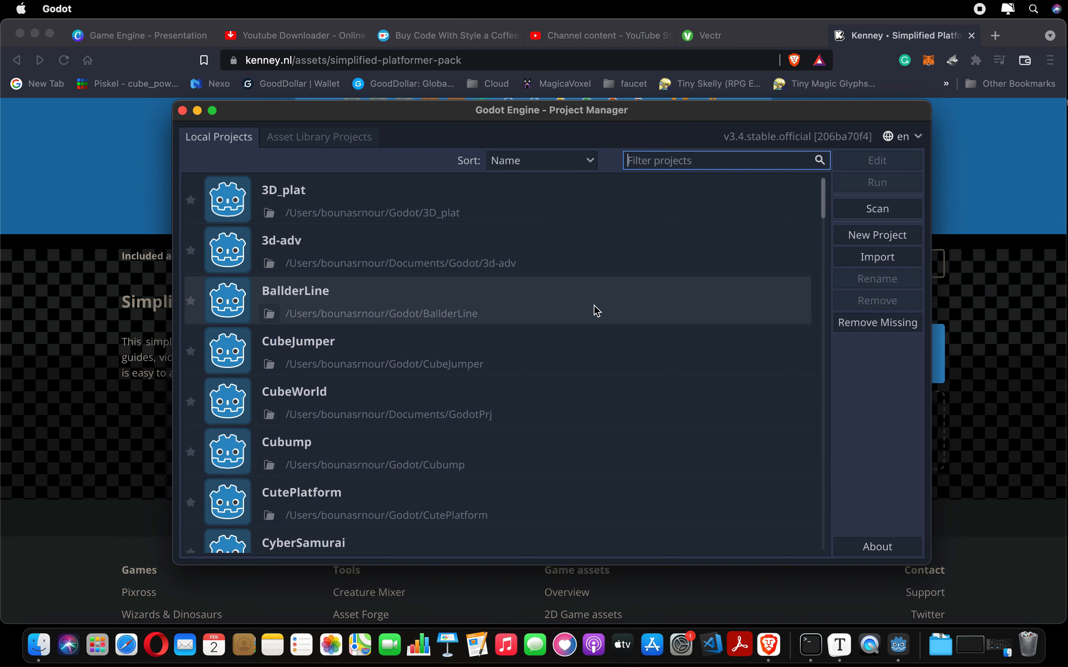
- Start a new project and set its path to the Documents/Godot-Youtube folder
left_click(860, 237)
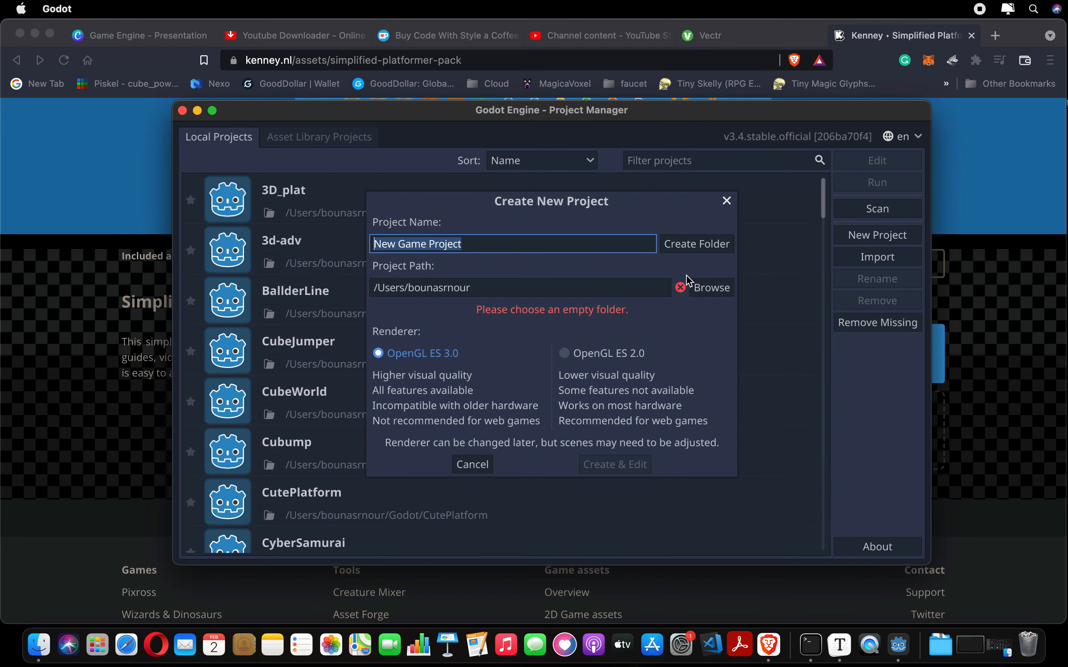
left_click(710, 288)
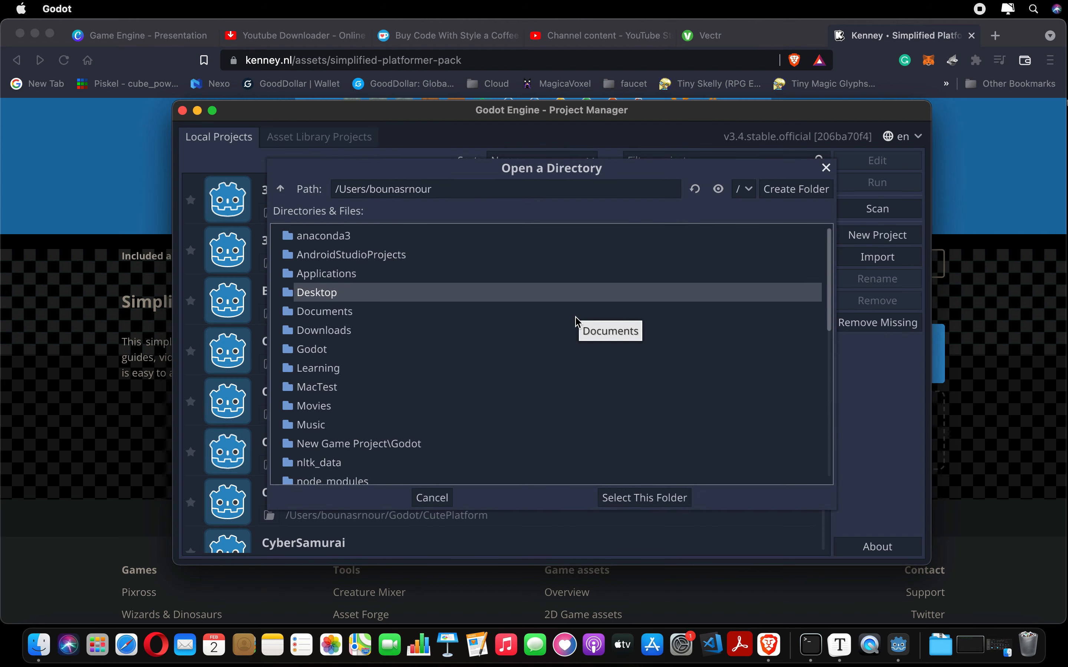
key("Down")
key("Return")
key("g")
key("Down")
key("Down")
key("Down")
key("Down")
key("Down")
key("Down")
key("Down")
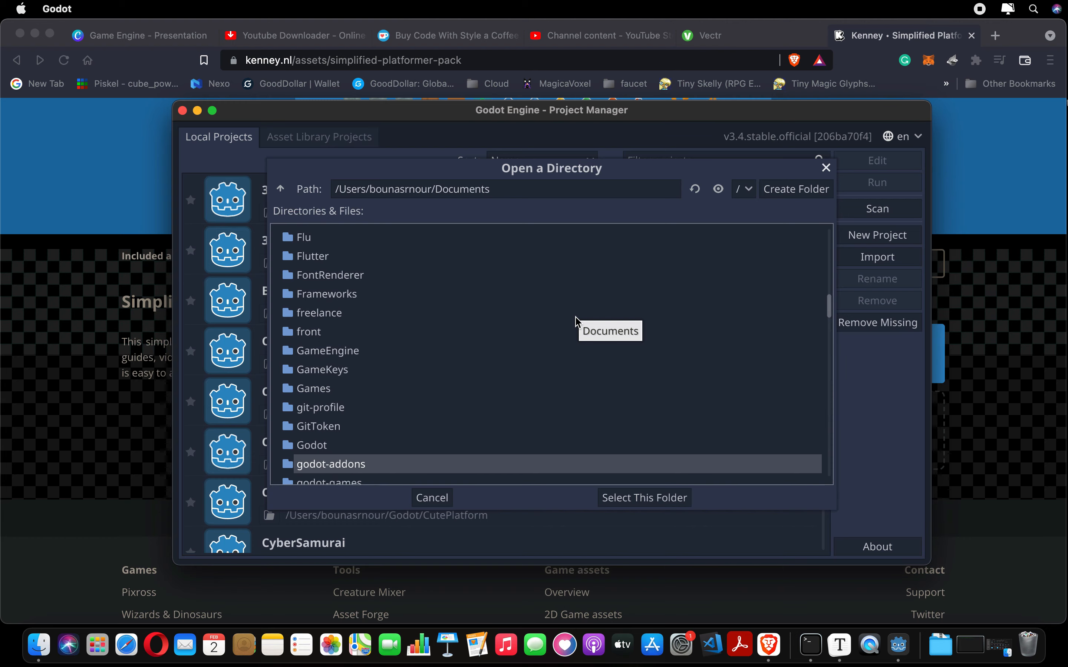
key("Down")
key("Return")
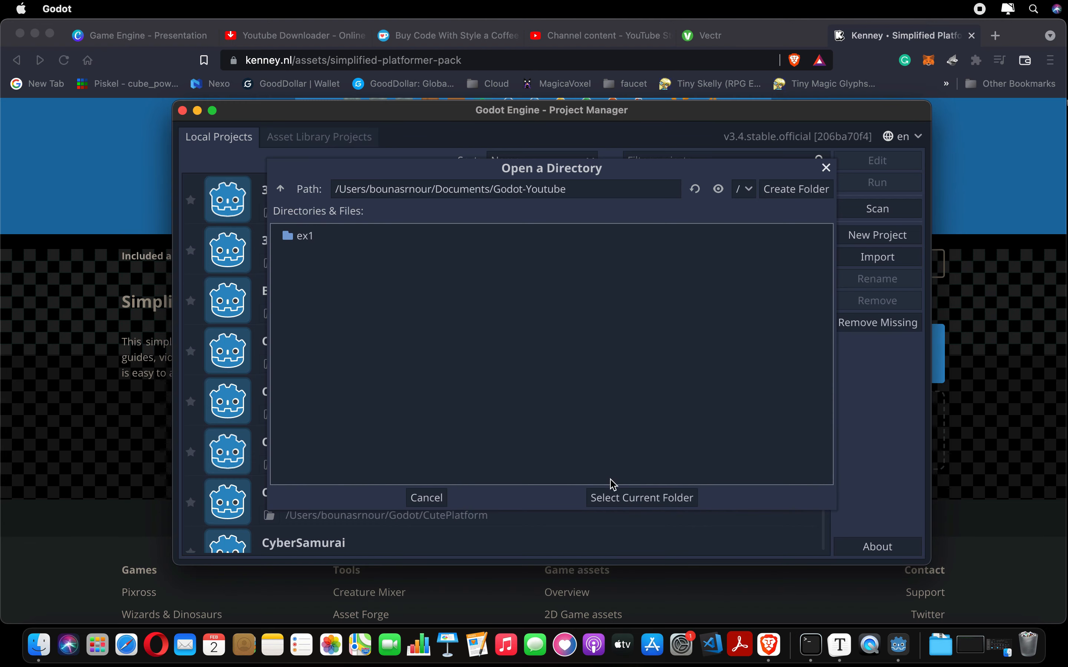
left_click(614, 499)
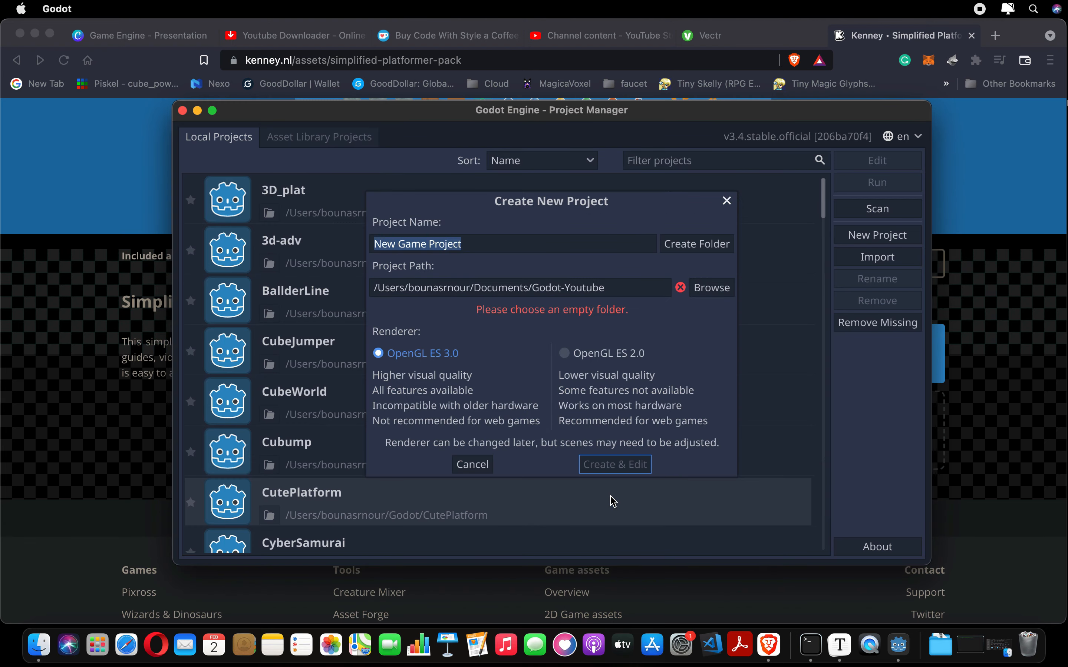
- Name the project simple-platformer, create its folder, and create the project for editing
triple_click(490, 247)
type("simple-platformer")
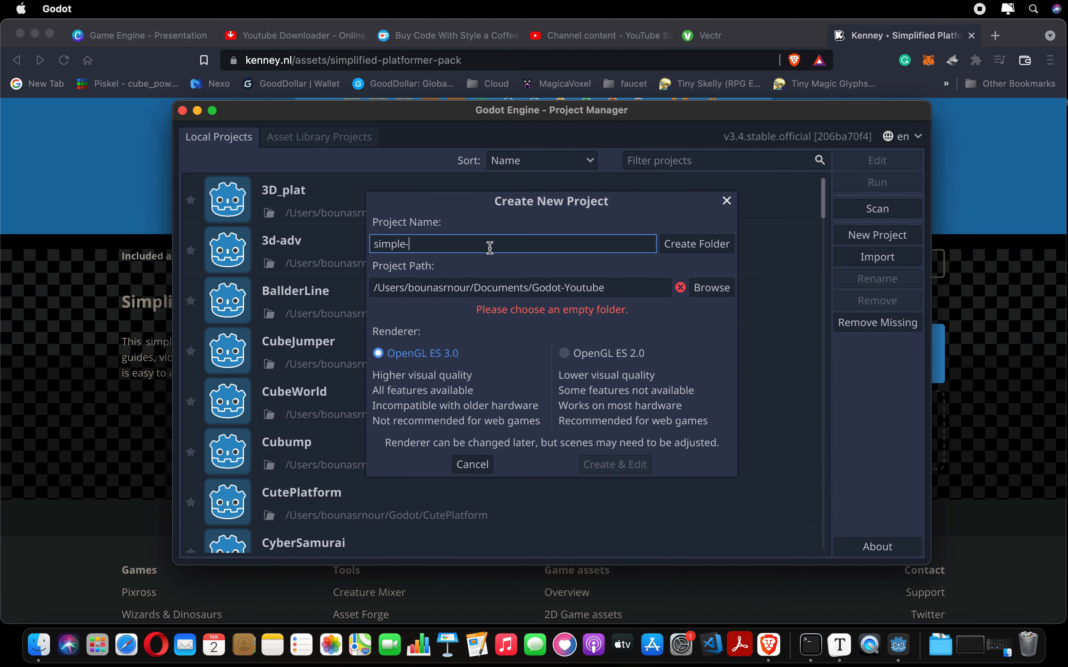
left_click(668, 254)
left_click(613, 470)
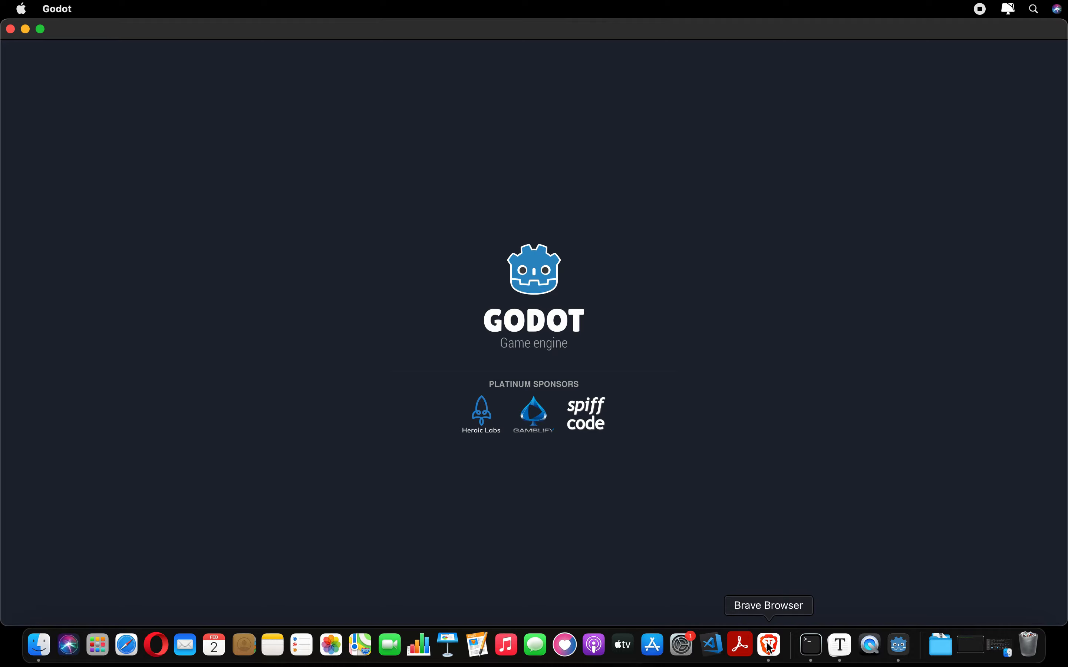
- In Brave, download the Simplified Platformer Pack as kenney_simplifiedplatformer into the Platformer folder and reveal the file in Finder
left_click(769, 646)
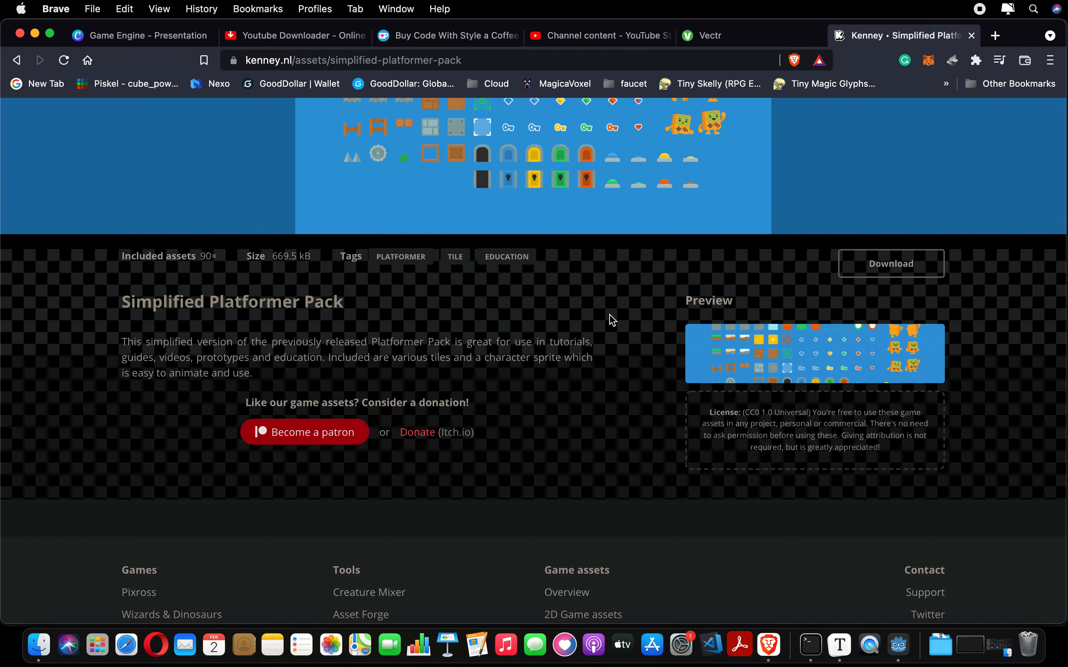
left_click(890, 273)
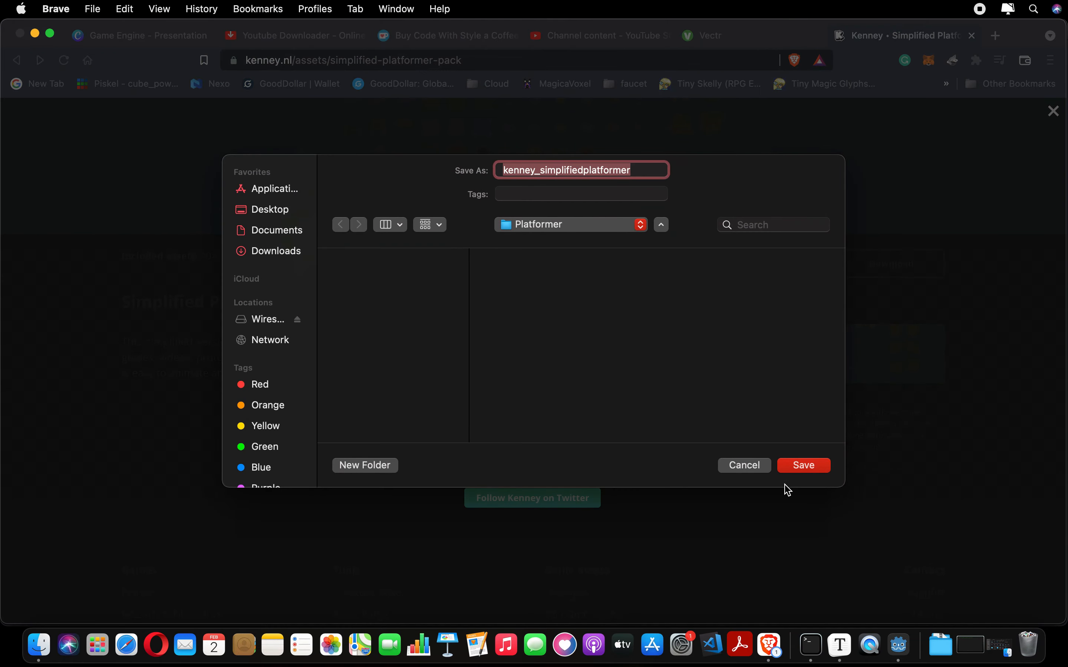
left_click(808, 472)
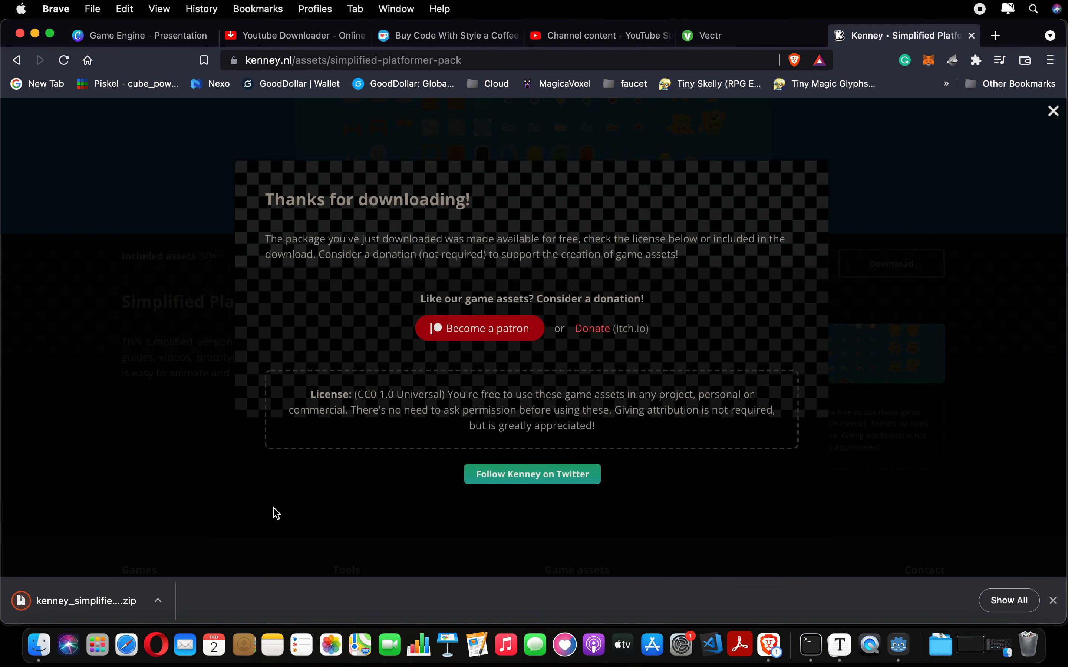
left_click(158, 601)
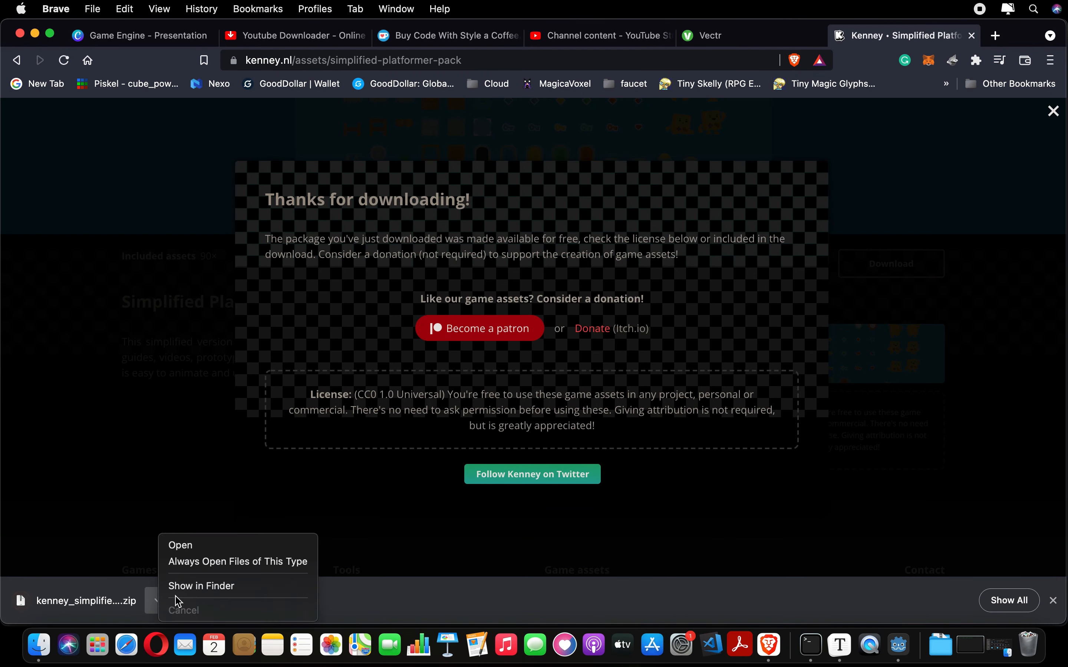
left_click(201, 587)
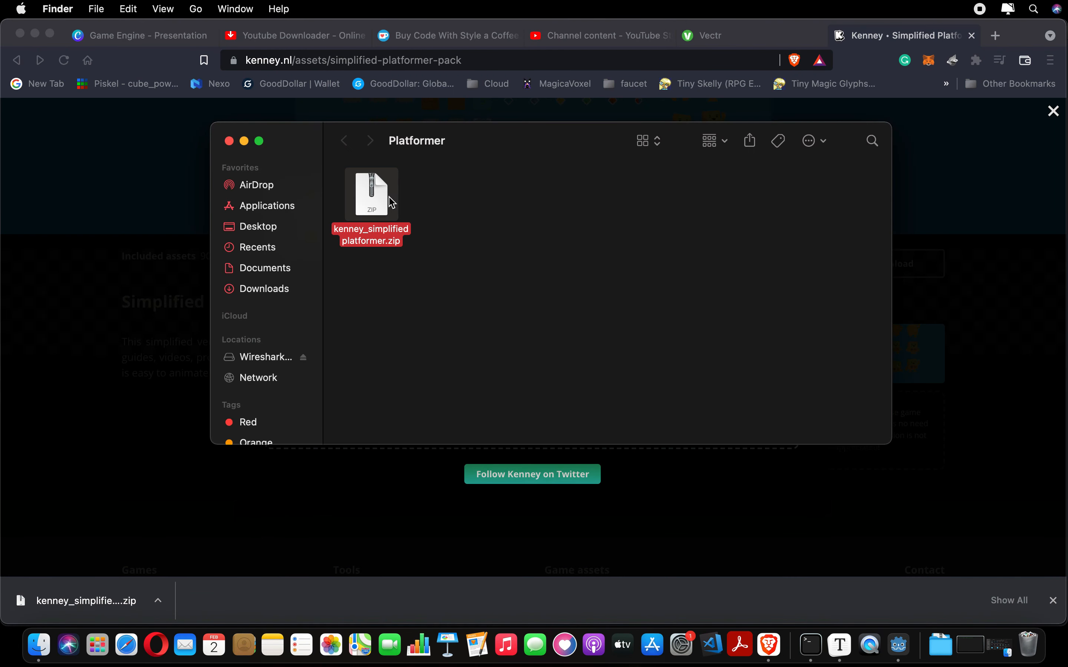
- Extract kenney_simplifiedplatformer.zip with Archive Utility and open the Characters folder inside the extracted PNG folder
right_click(374, 206)
mouse_move(460, 229)
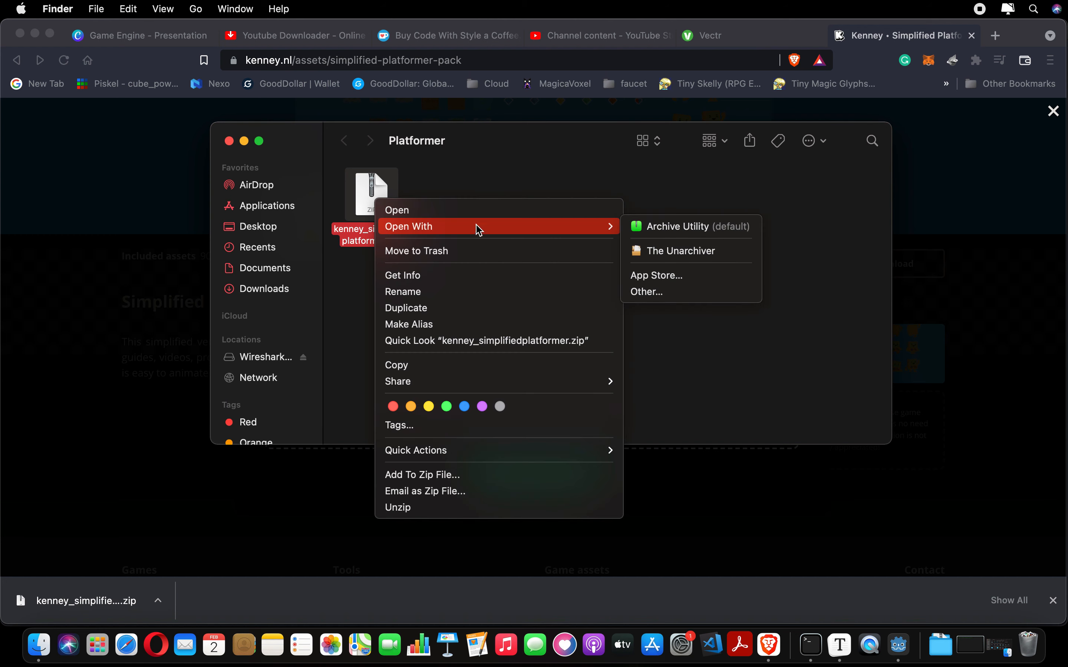
left_click(657, 226)
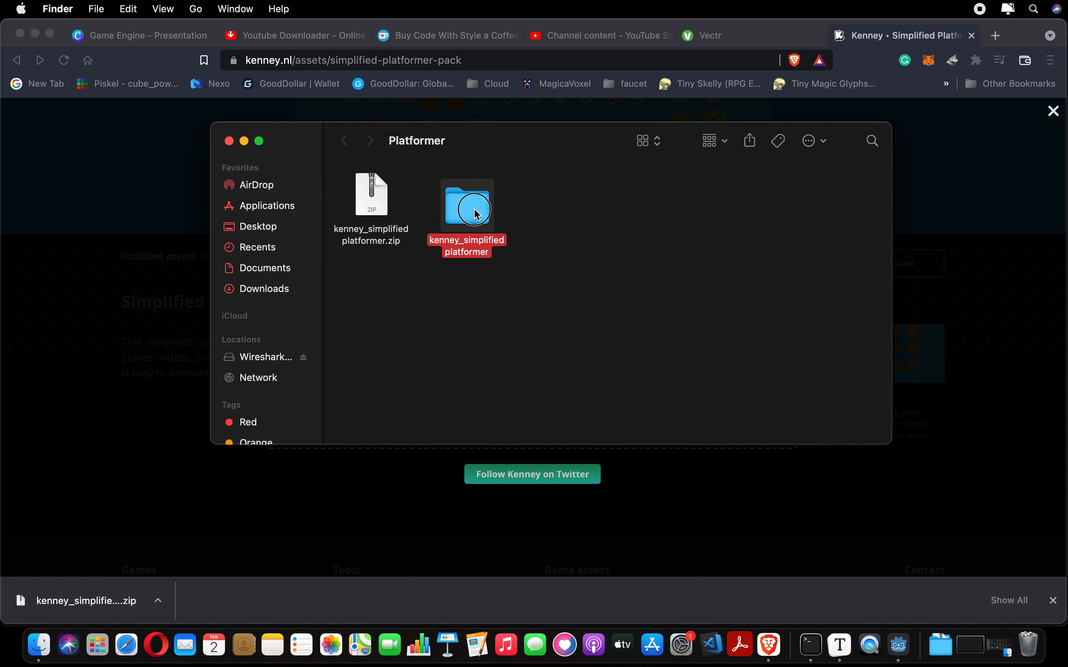
double_click(477, 214)
double_click(458, 208)
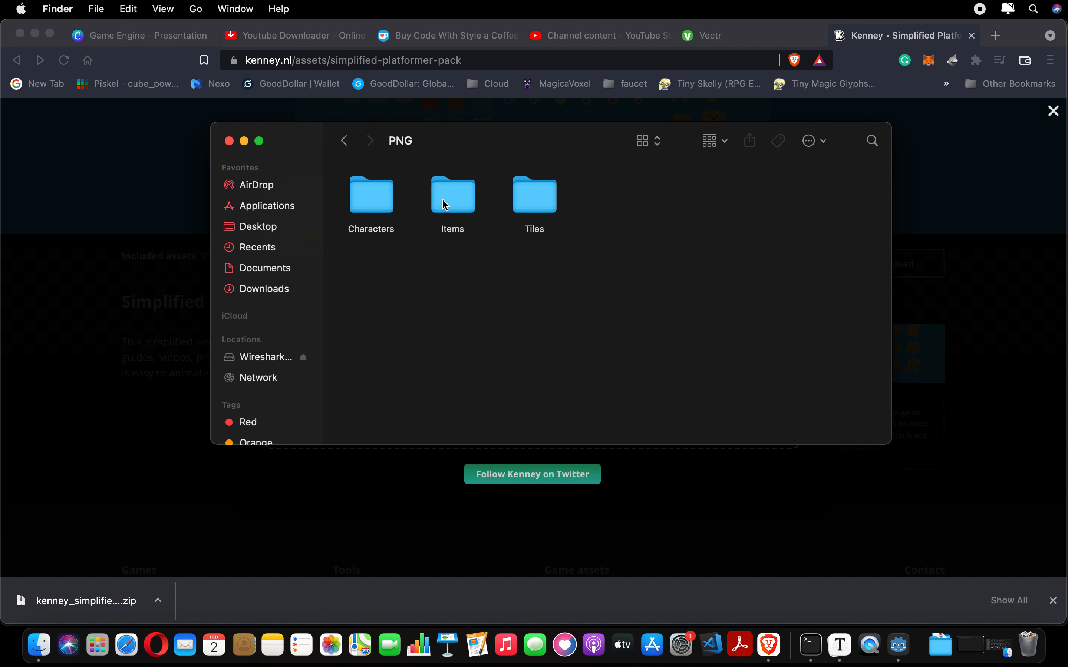
double_click(355, 204)
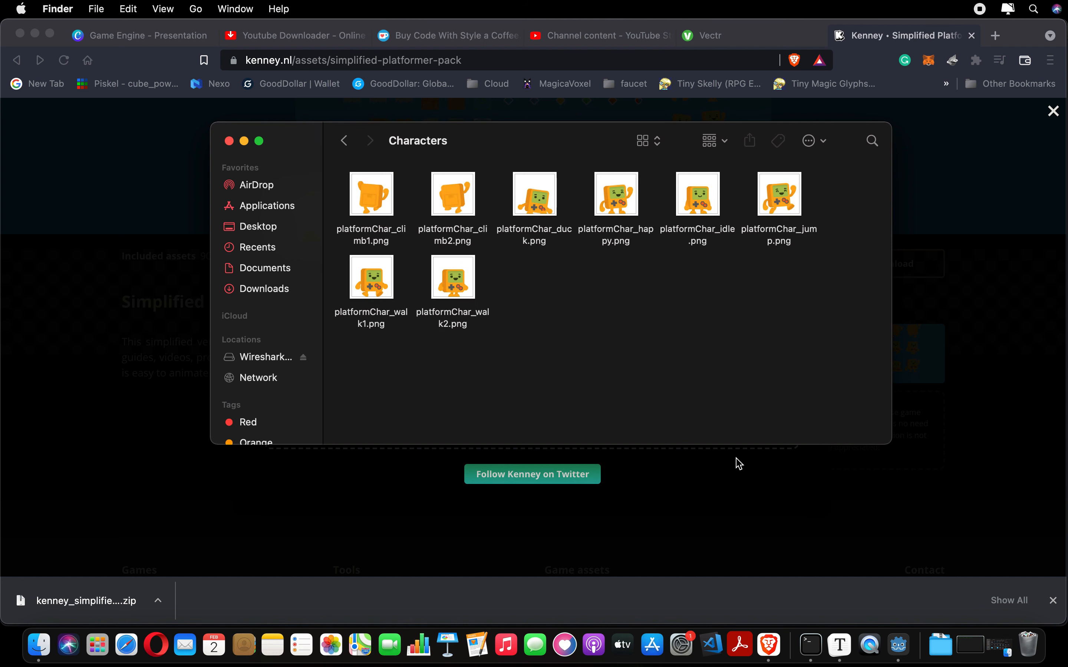
- Switch to Godot and create a folder named sprites in the project root res://
left_click(899, 645)
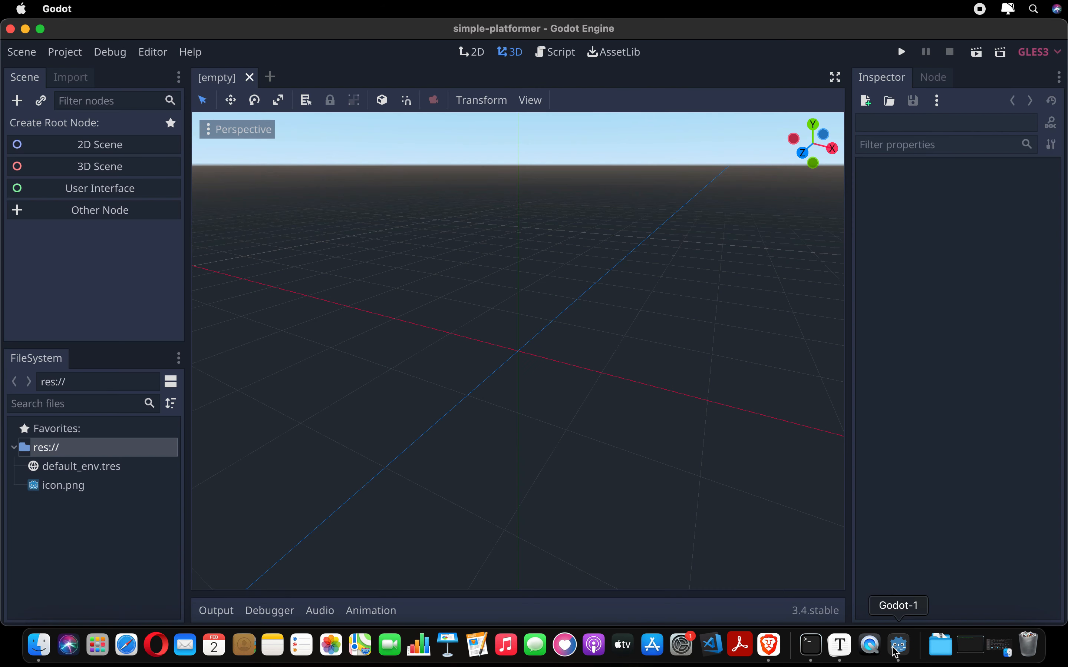
right_click(89, 449)
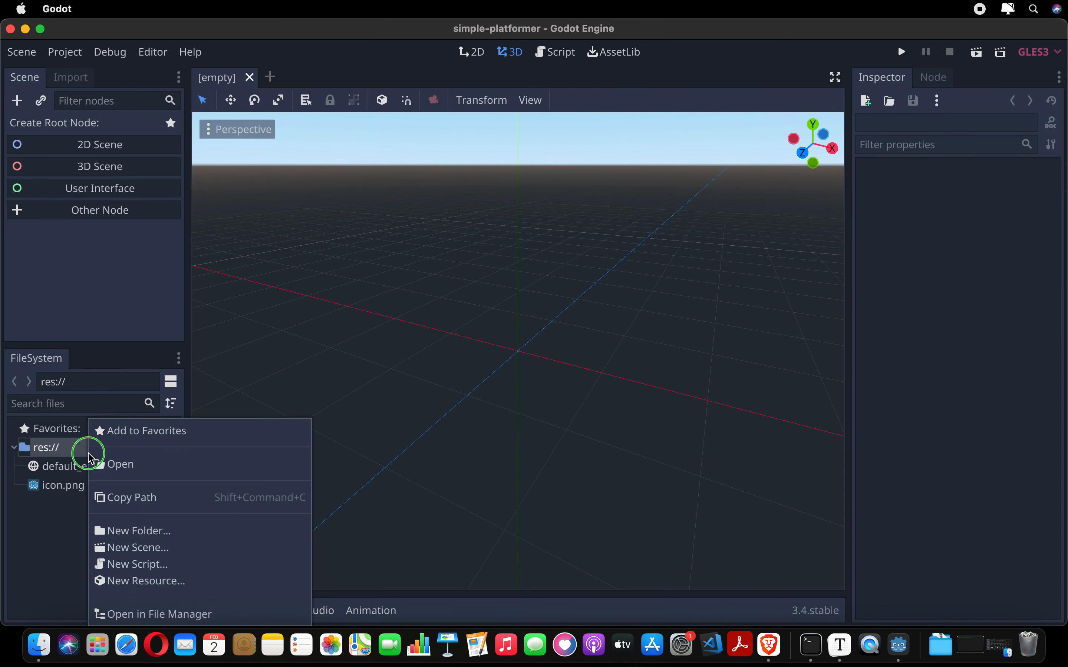
left_click(155, 530)
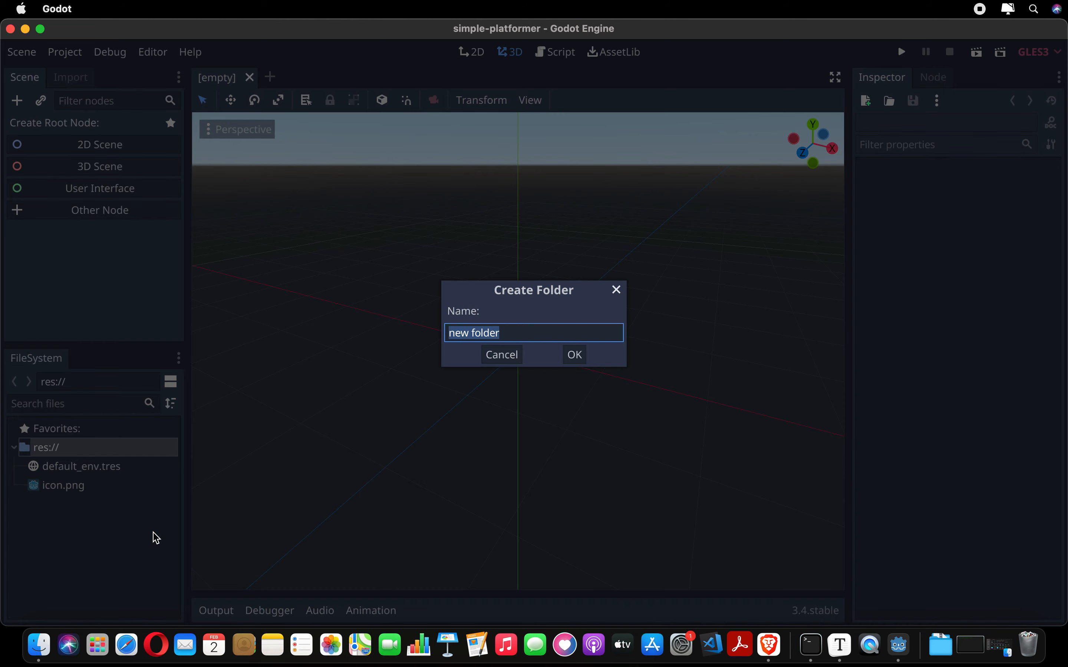
type("sc")
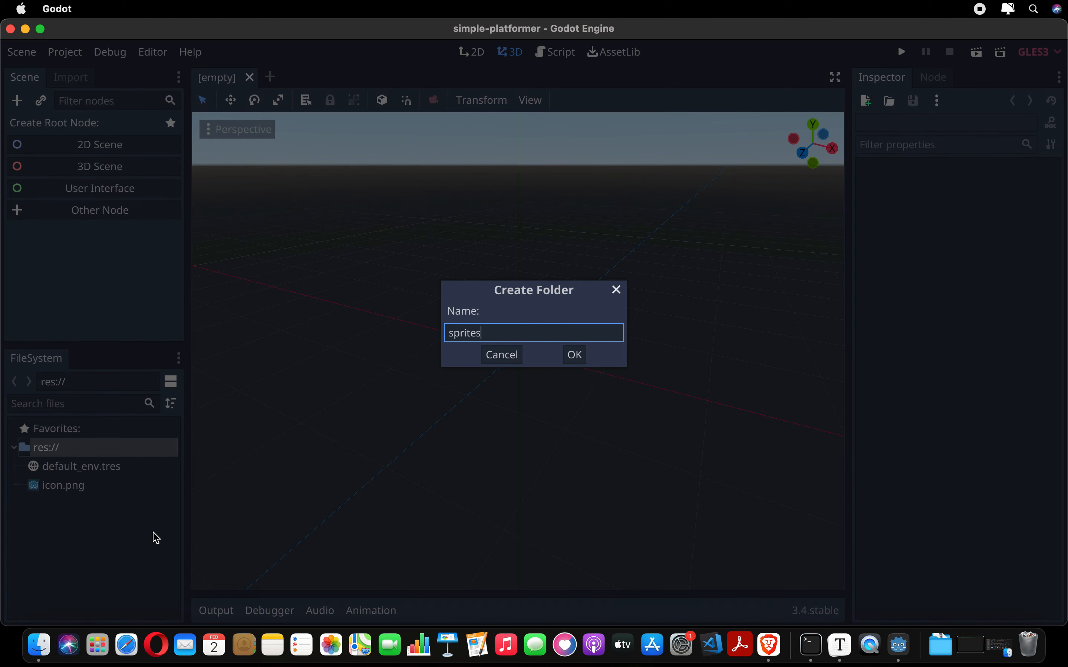
key("Return")
- Create a subfolder named player inside the sprites folder
left_click(62, 473)
right_click(62, 475)
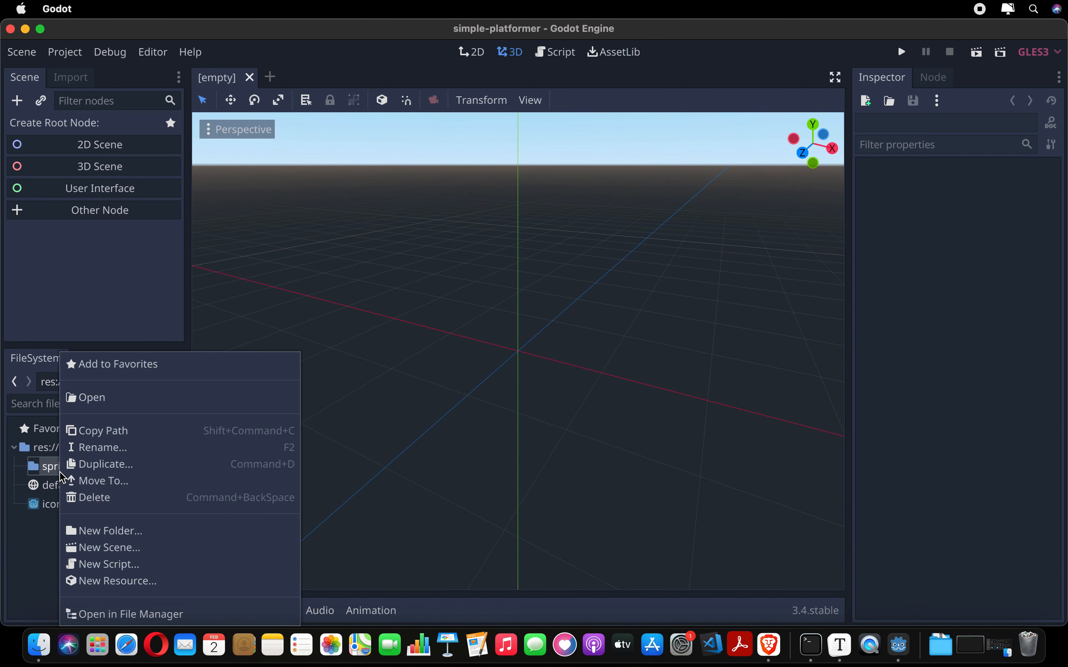
left_click(132, 537)
type("player")
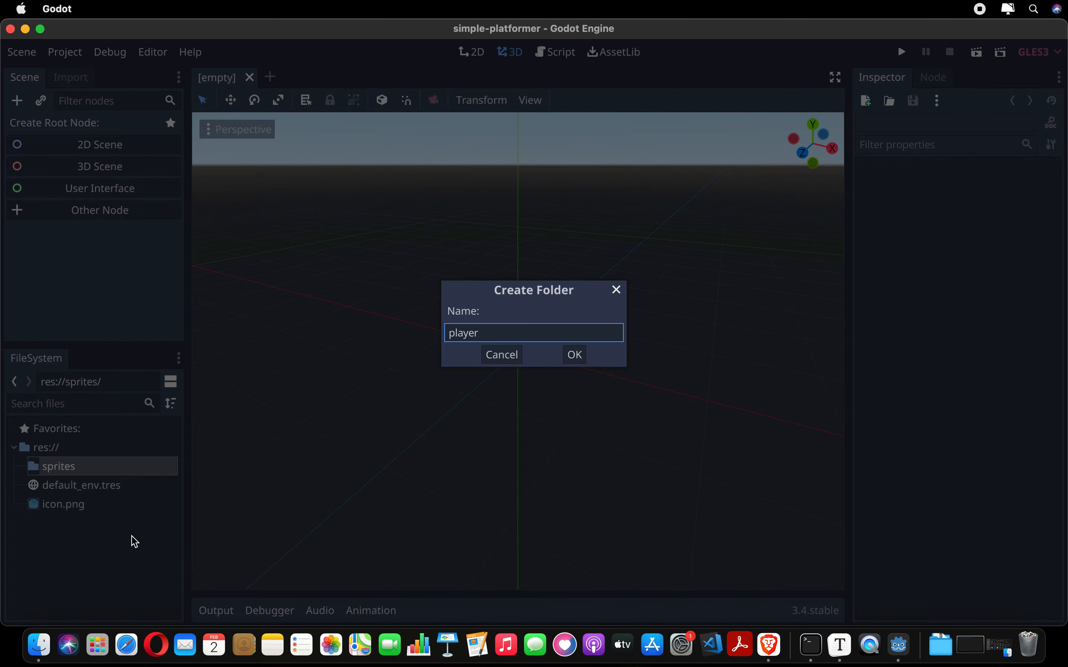
key("Return")
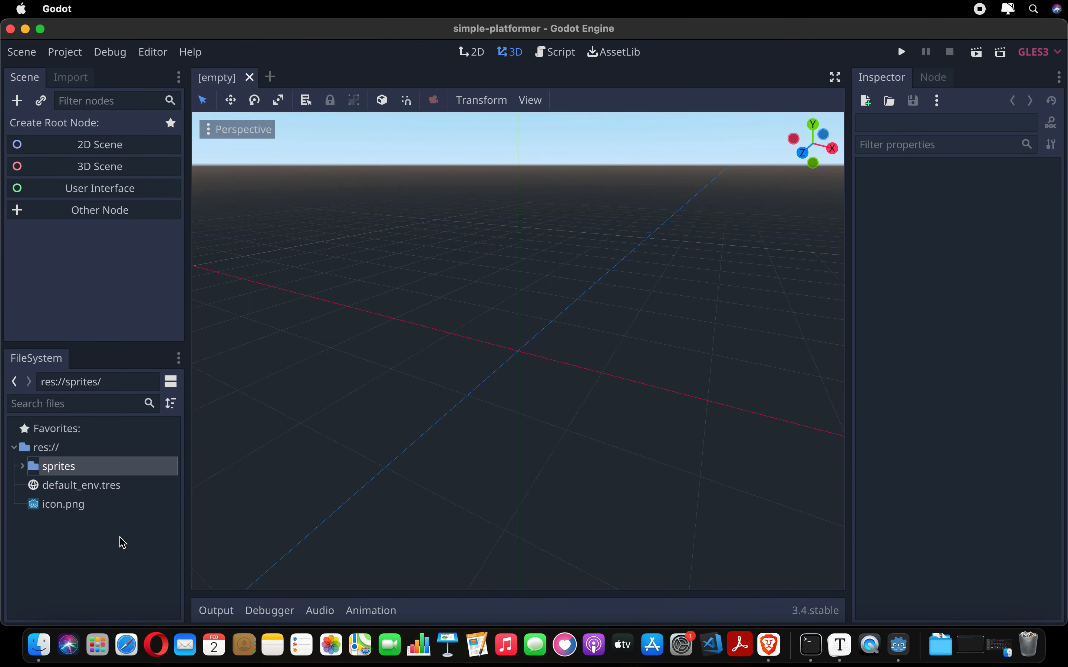
- Import platformChar_walk1.png from Finder's Characters folder into the project's sprites/player folder, and expand that folder
left_click(24, 467)
left_click(66, 485)
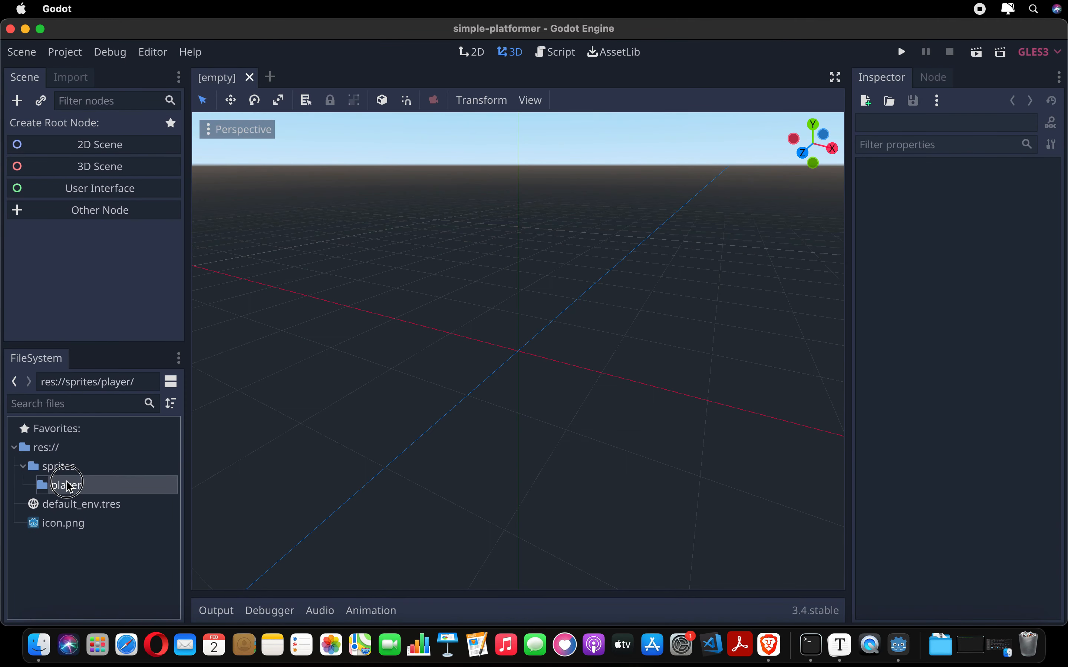
left_click(43, 658)
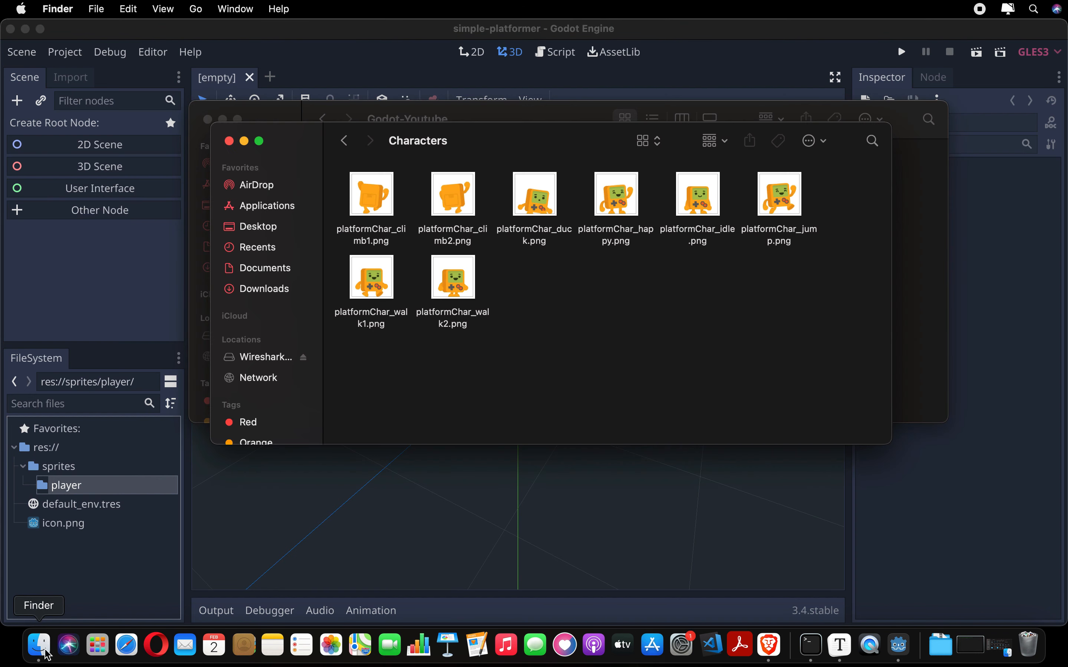
key("super+a")
left_click(376, 304)
left_click_drag(376, 304, 54, 487)
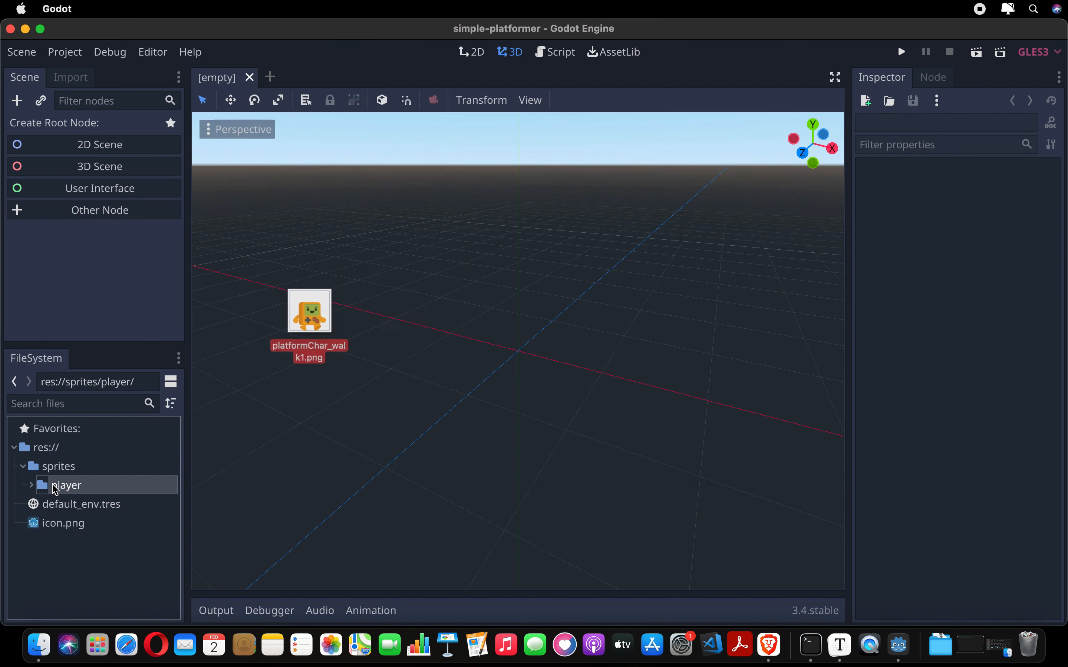
left_click(31, 485)
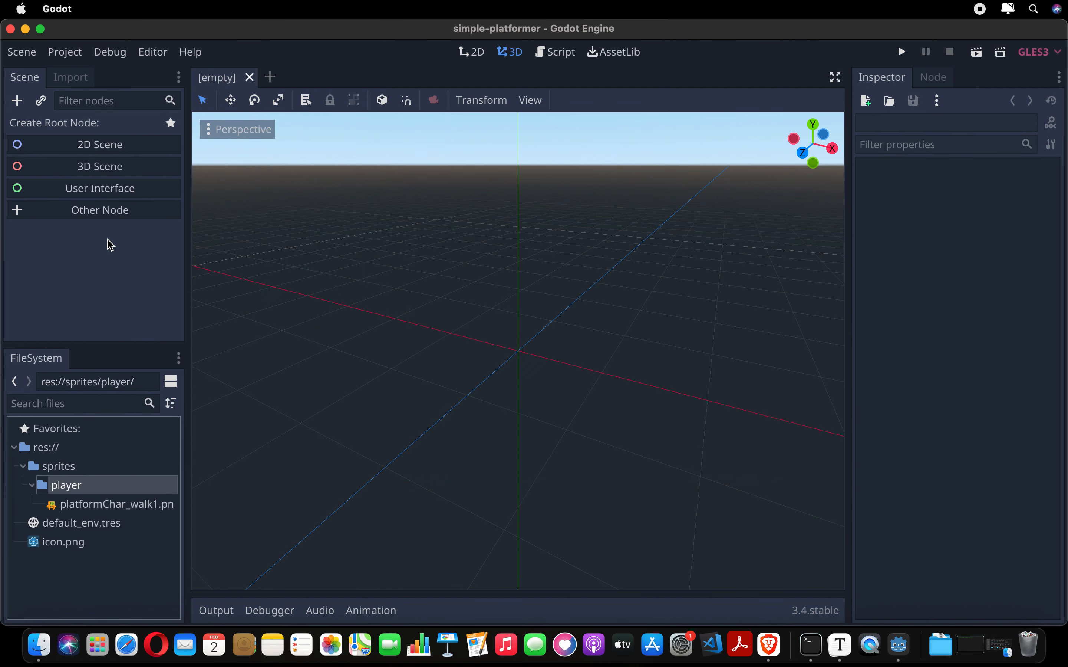
- Create a KinematicBody2D node as the root of the new scene
left_click(124, 220)
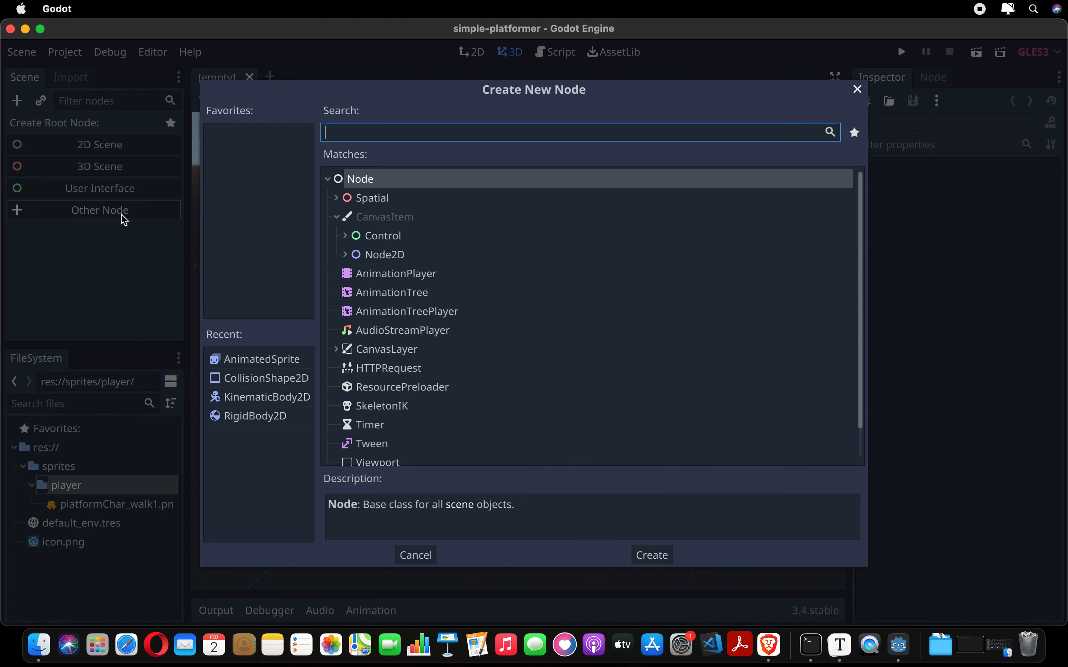
type("kinema")
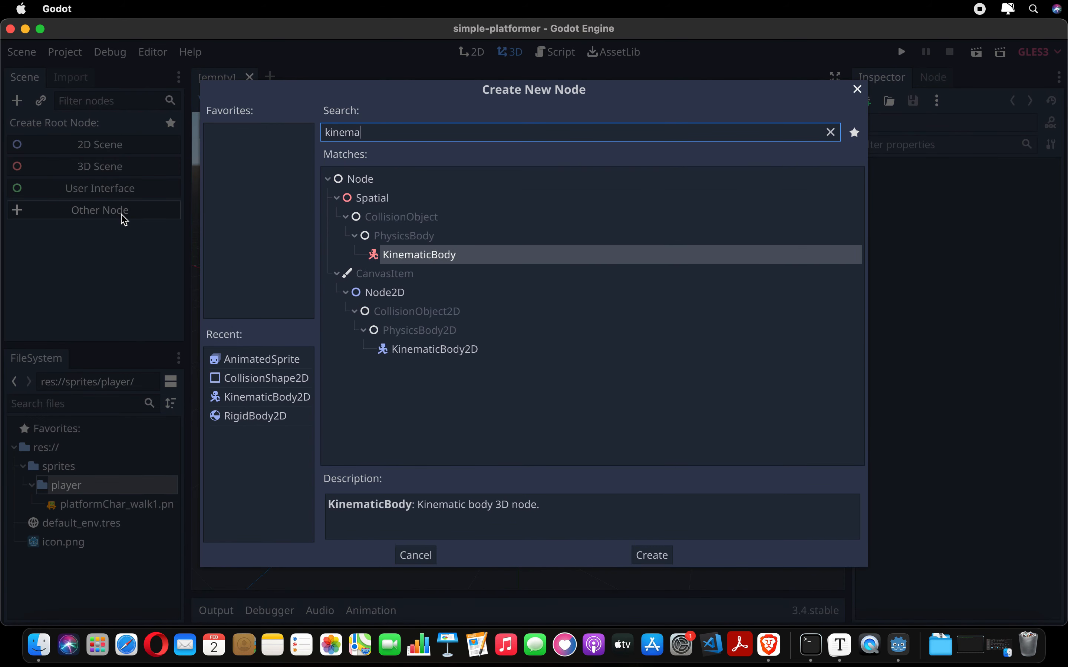
key("Down")
key("Down")
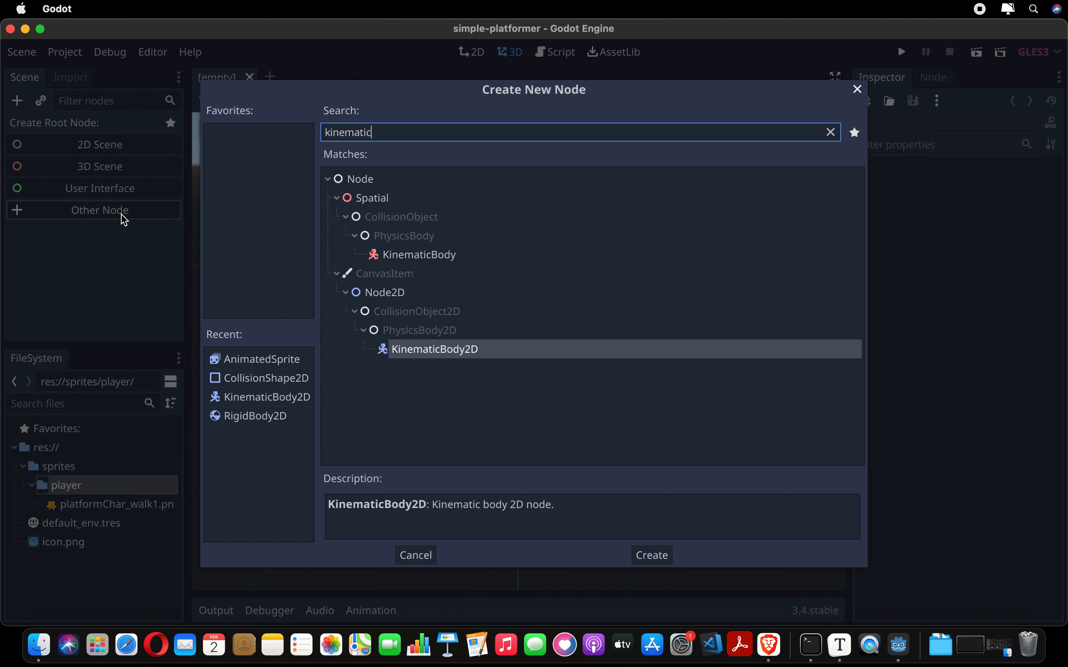
key("Return")
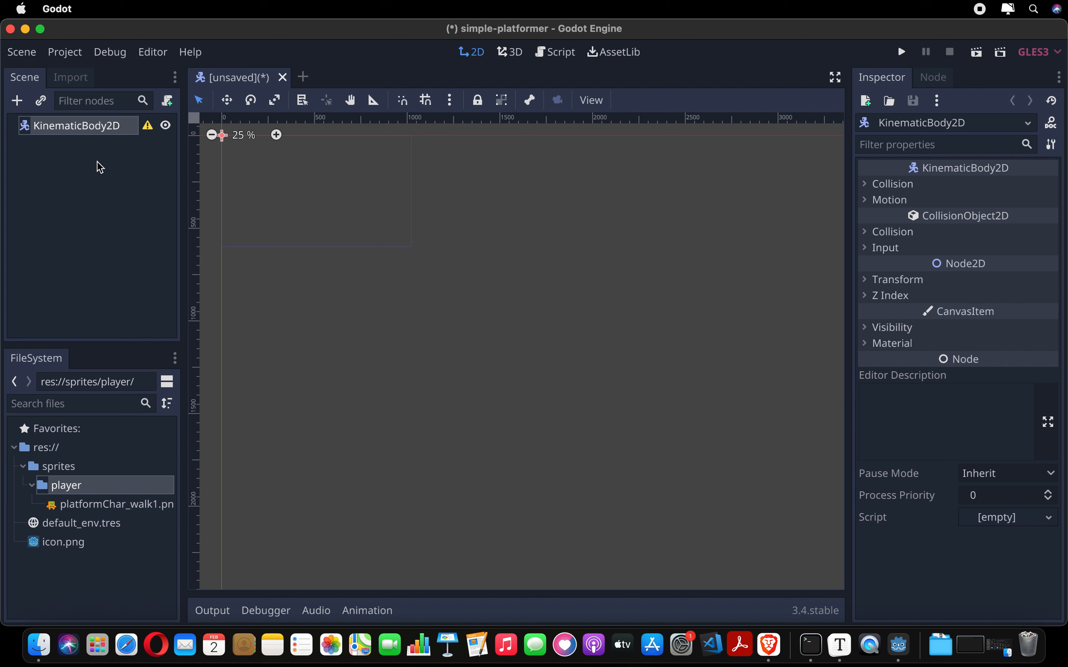
- Add a CollisionShape2D child node to the KinematicBody2D root
right_click(80, 132)
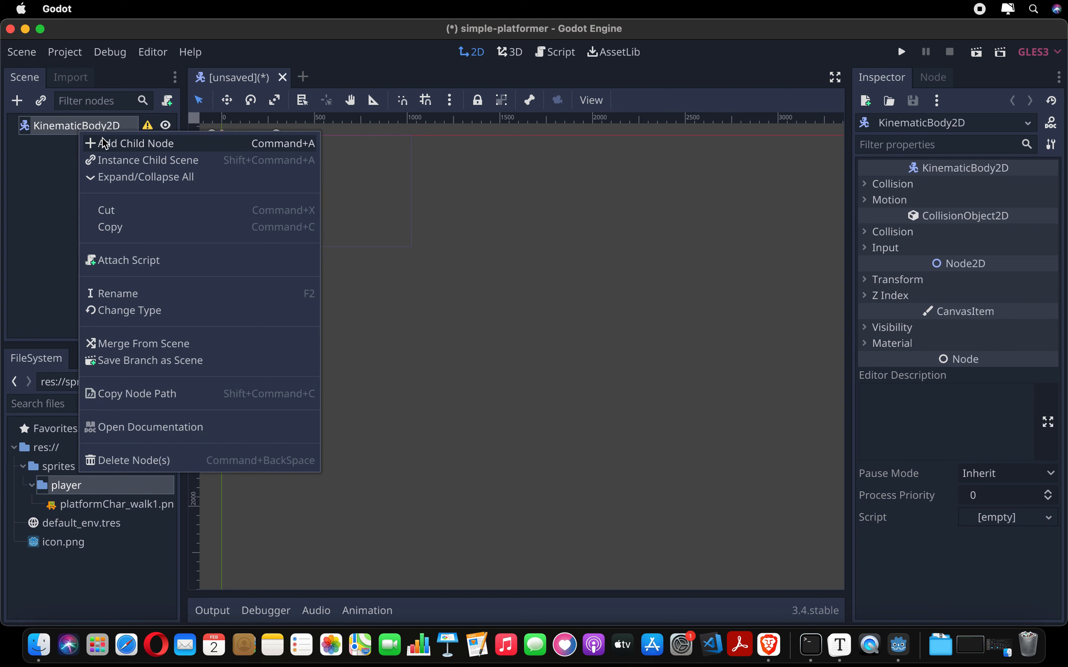
left_click(105, 148)
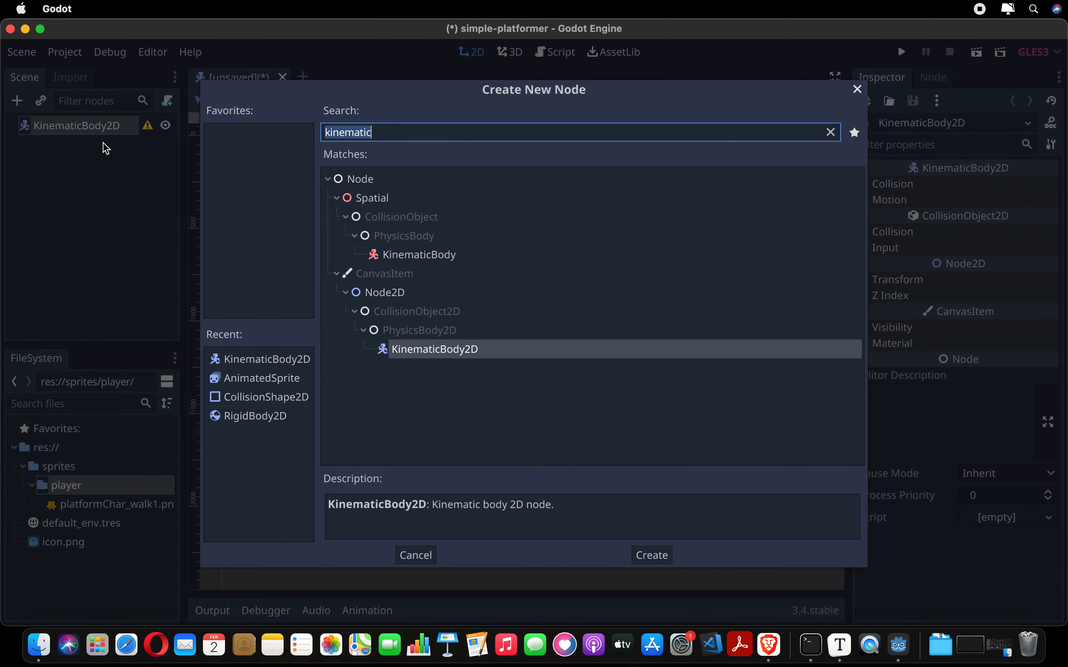
type("collisions")
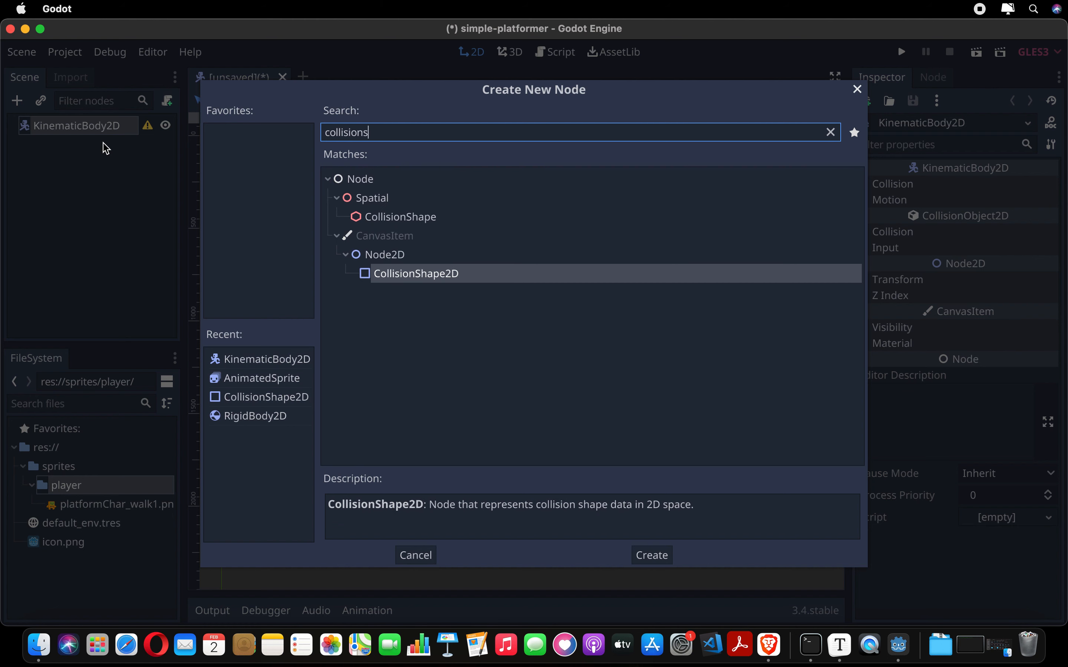
key("Return")
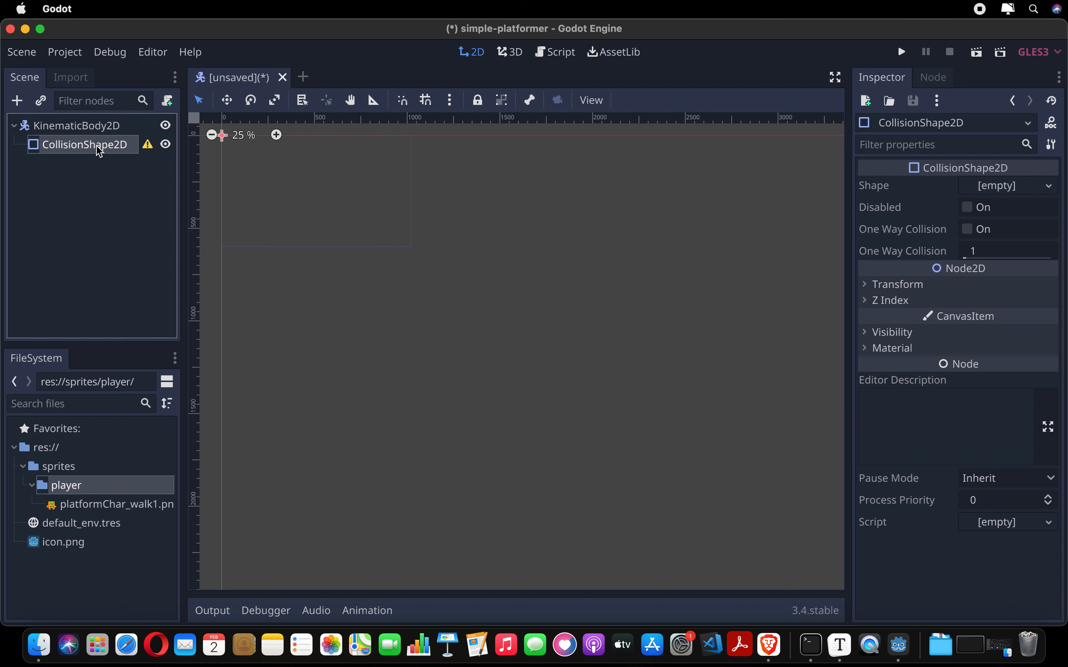
- Add an AnimatedSprite child node to the KinematicBody2D root
left_click(100, 130)
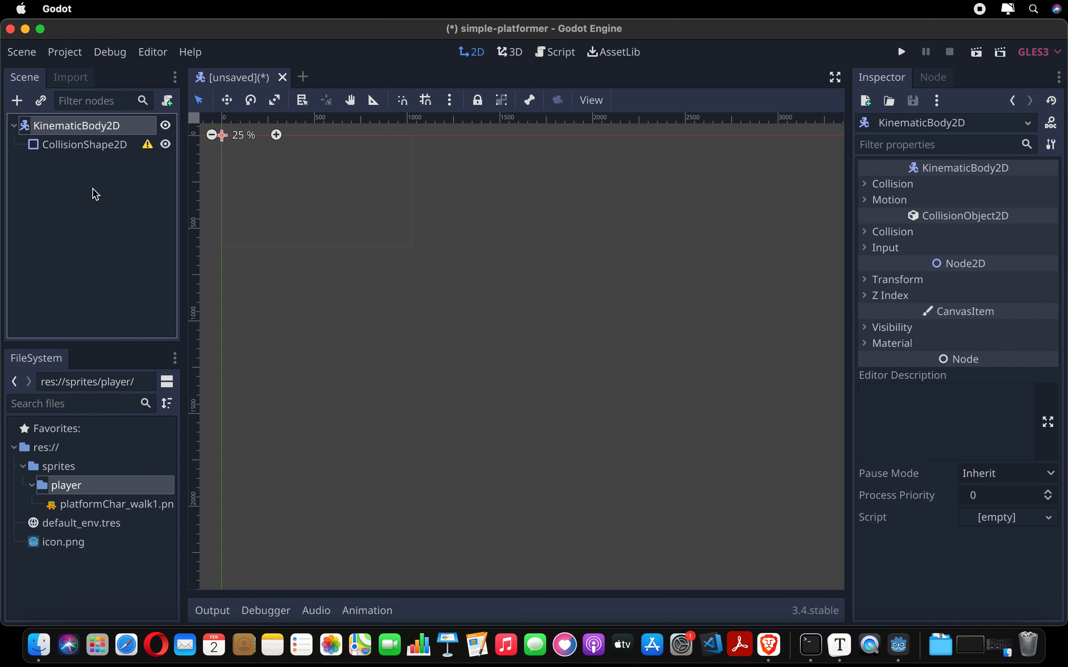
key("super+a")
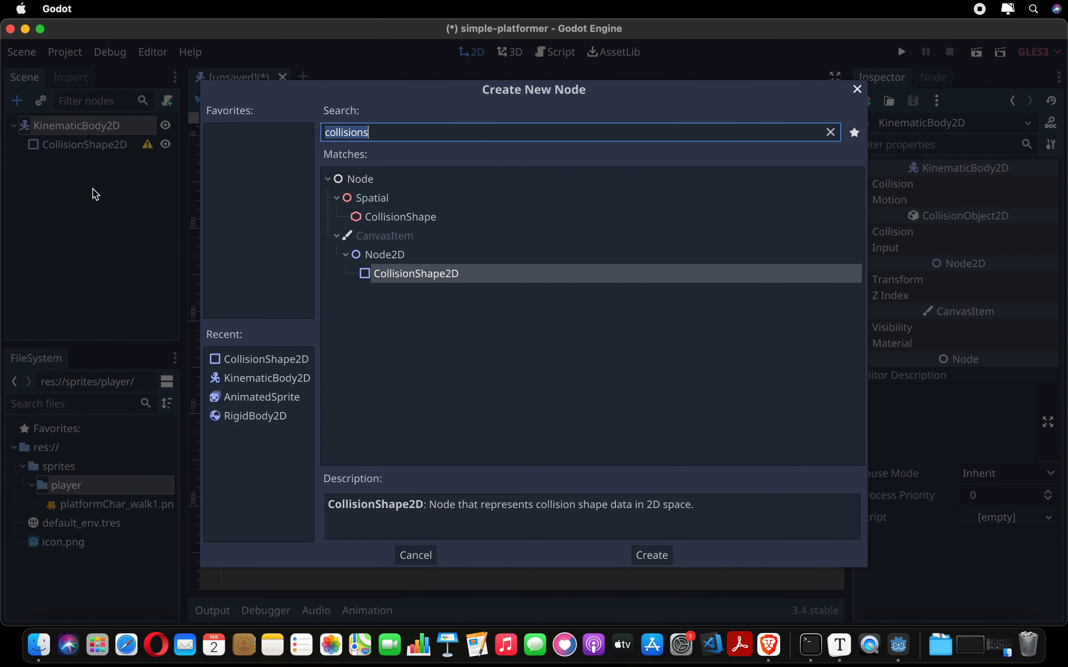
type("animatedsp")
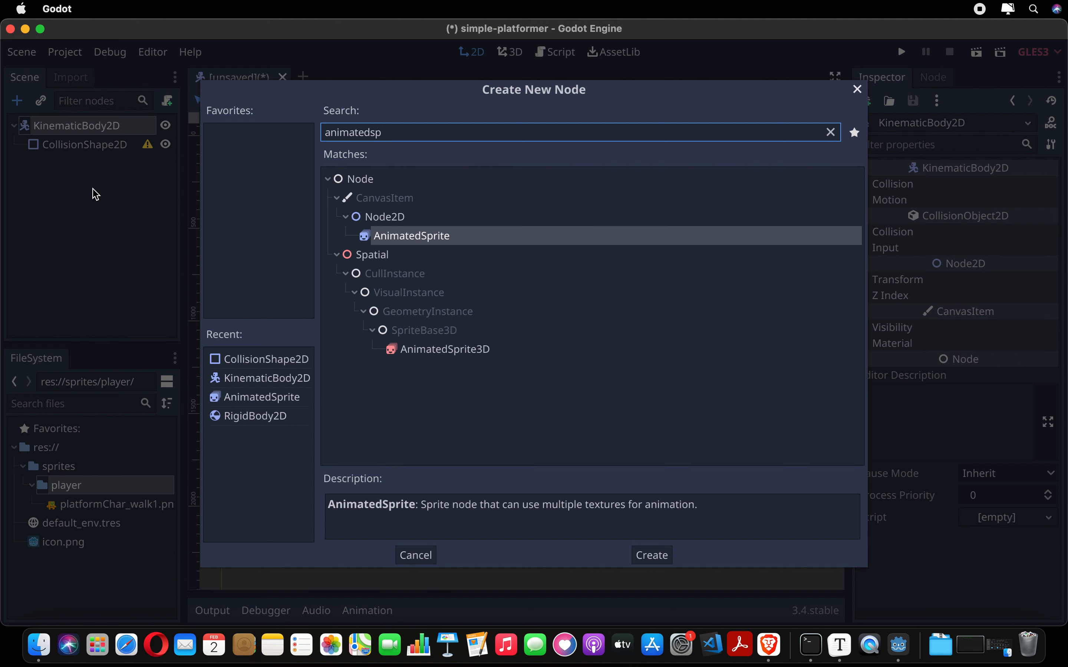
key("Return")
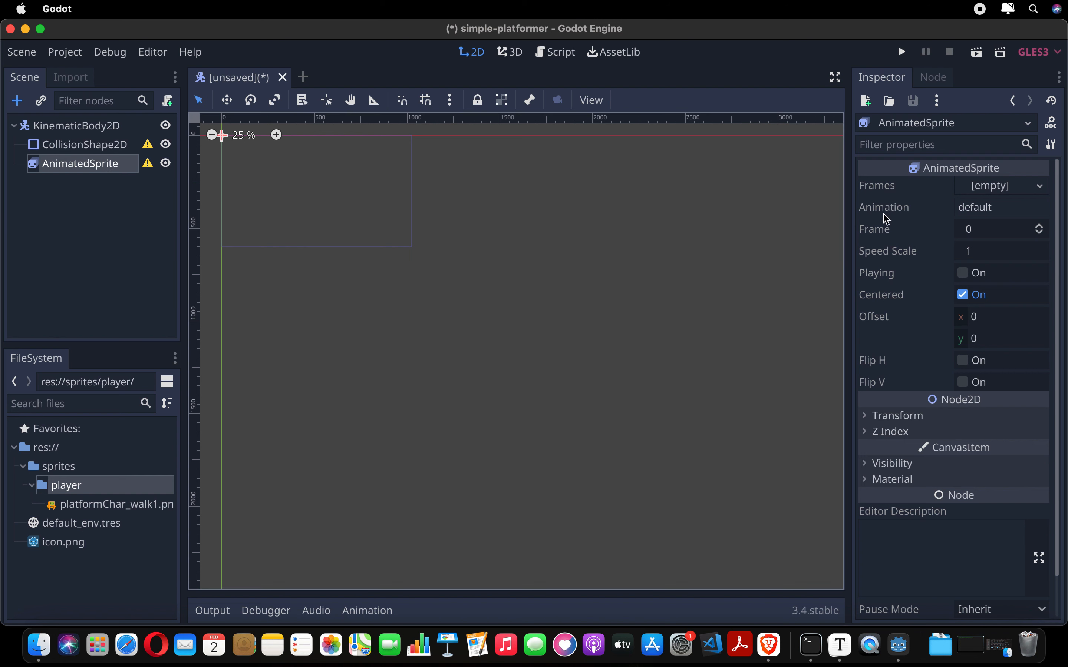
- Create a new SpriteFrames resource for the AnimatedSprite and rename its default animation as Idle
left_click(992, 186)
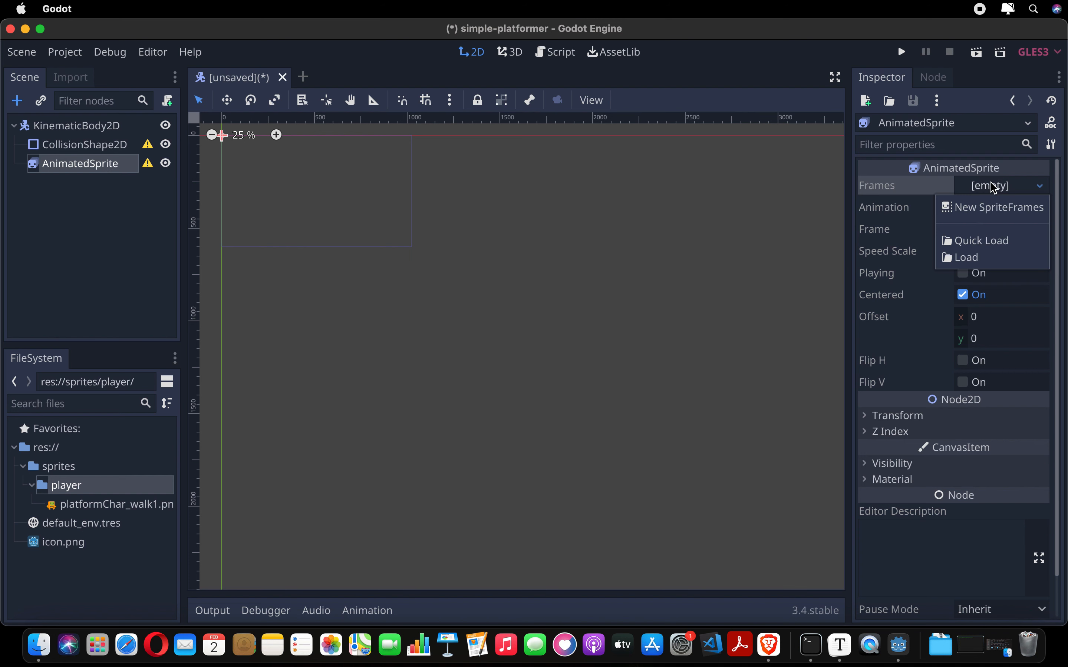
left_click(998, 211)
left_click(996, 188)
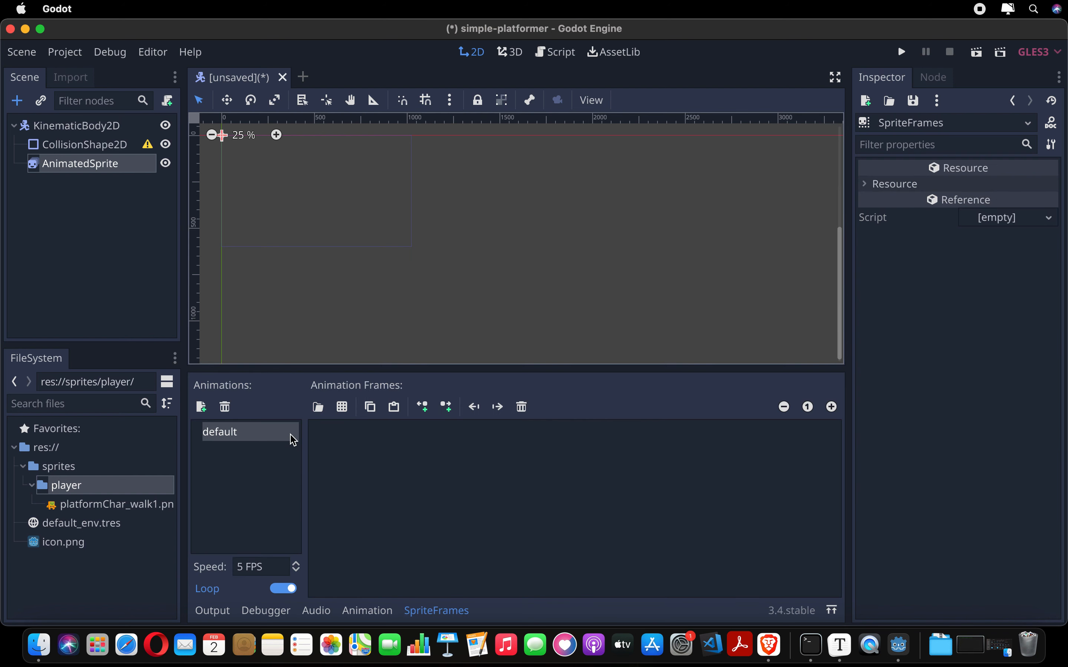
double_click(279, 437)
type("I")
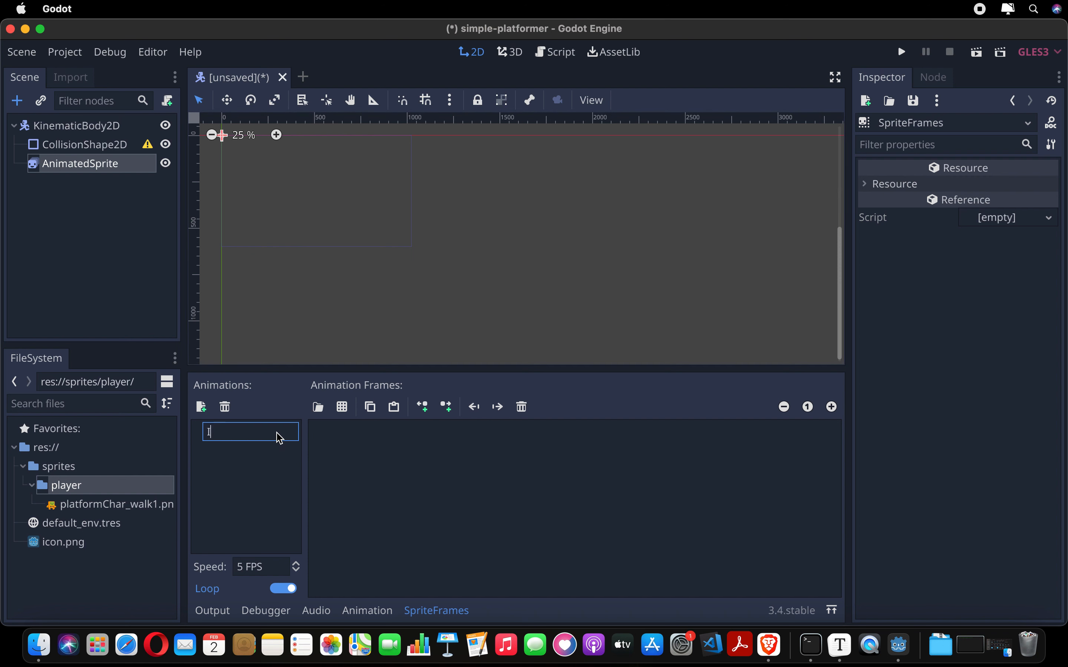
key("Return")
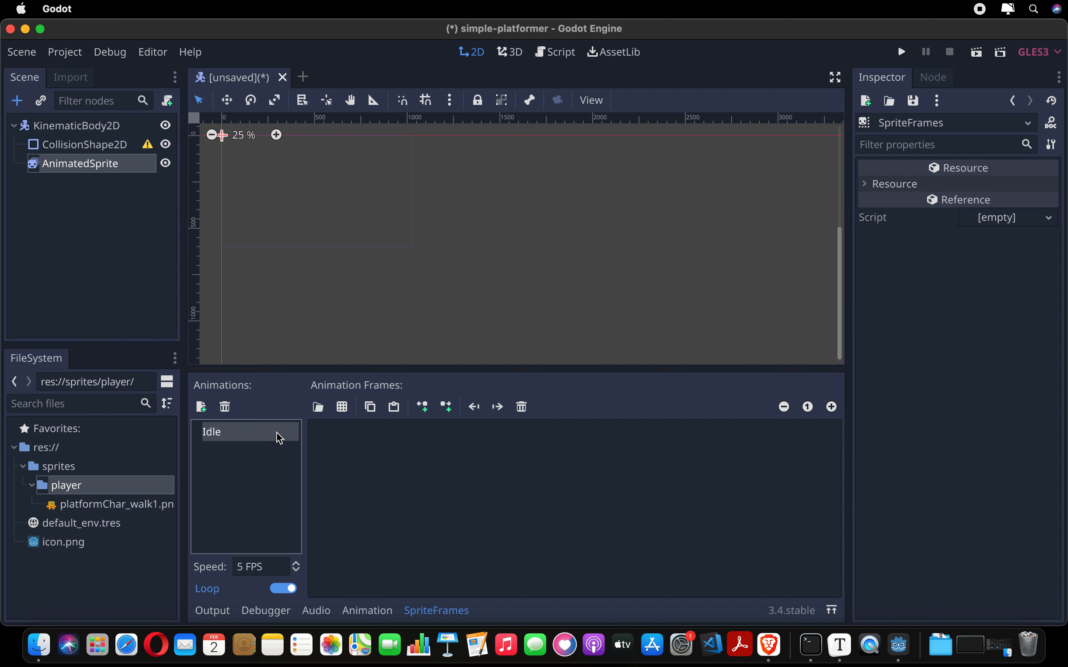
- Add a second animation to the SpriteFrames and name it Walk
left_click(201, 407)
double_click(239, 458)
type("W")
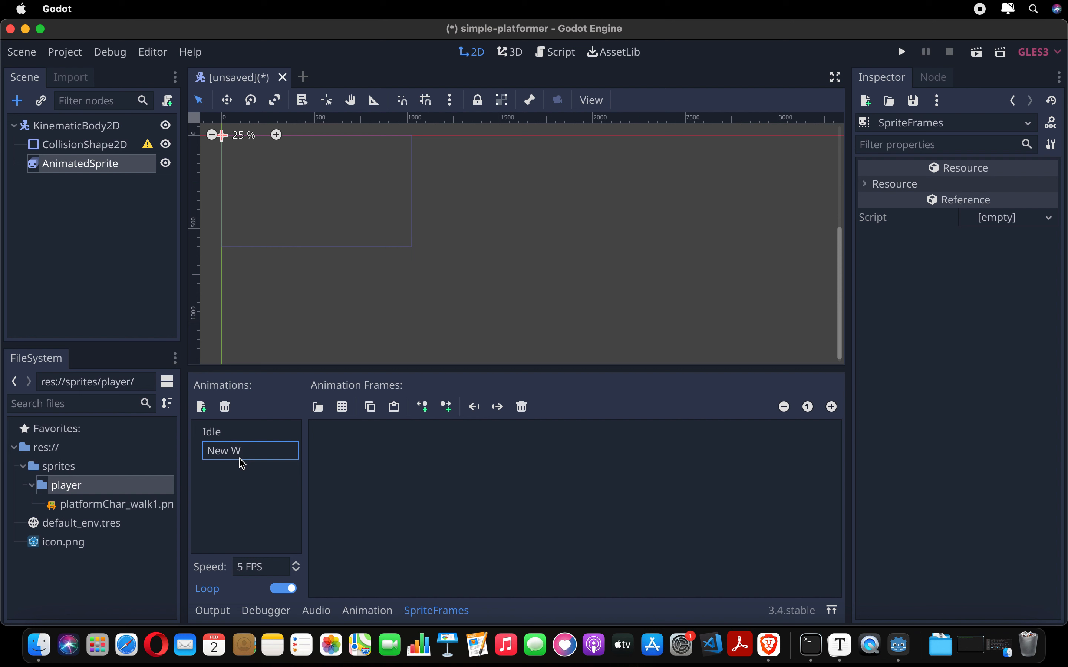
type("alk")
key("Return")
double_click(242, 463)
key("super+a")
type("Walk")
key("Return")
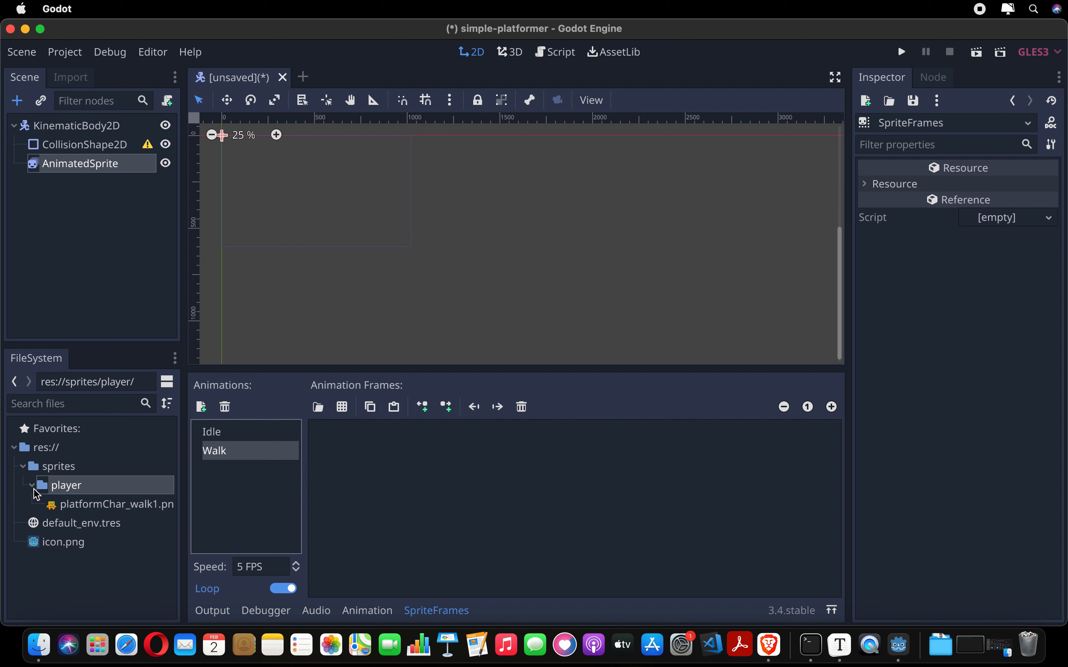
- Import all the platformChar images from Finder's Characters folder into the project's sprites/player folder
left_click(86, 511)
left_click(40, 491)
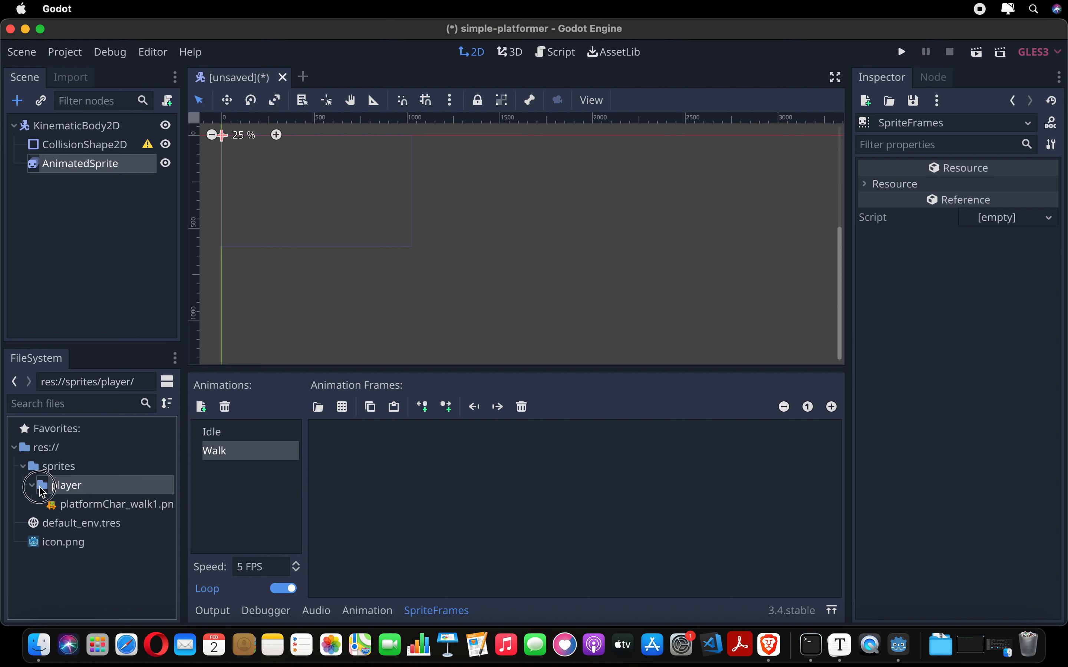
left_click(46, 647)
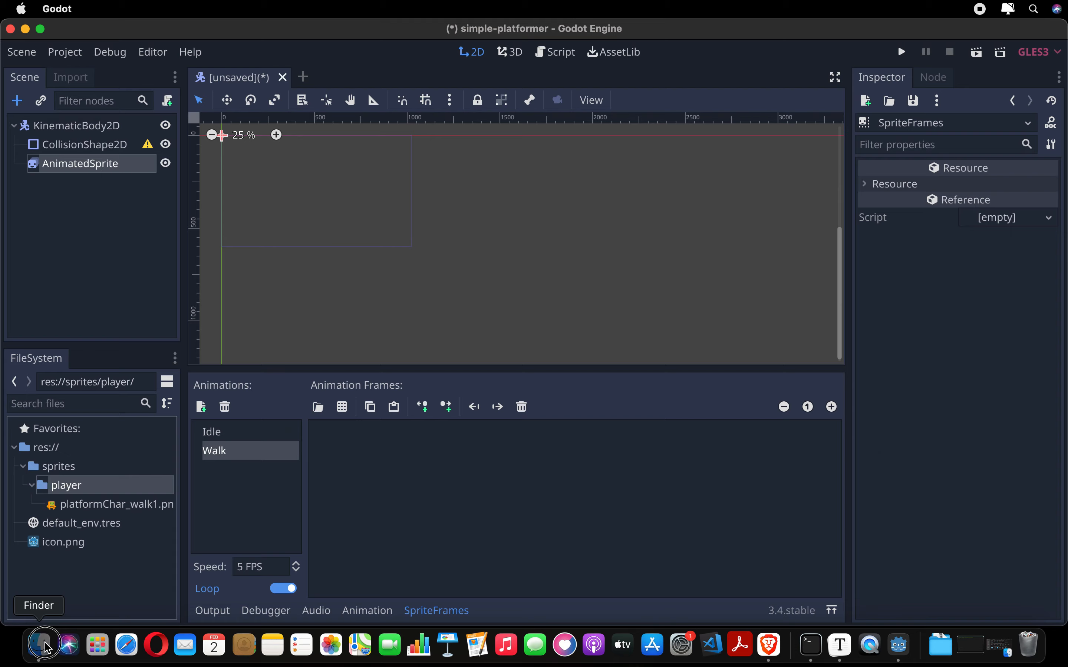
key("super+a")
left_click_drag(394, 298, 111, 493)
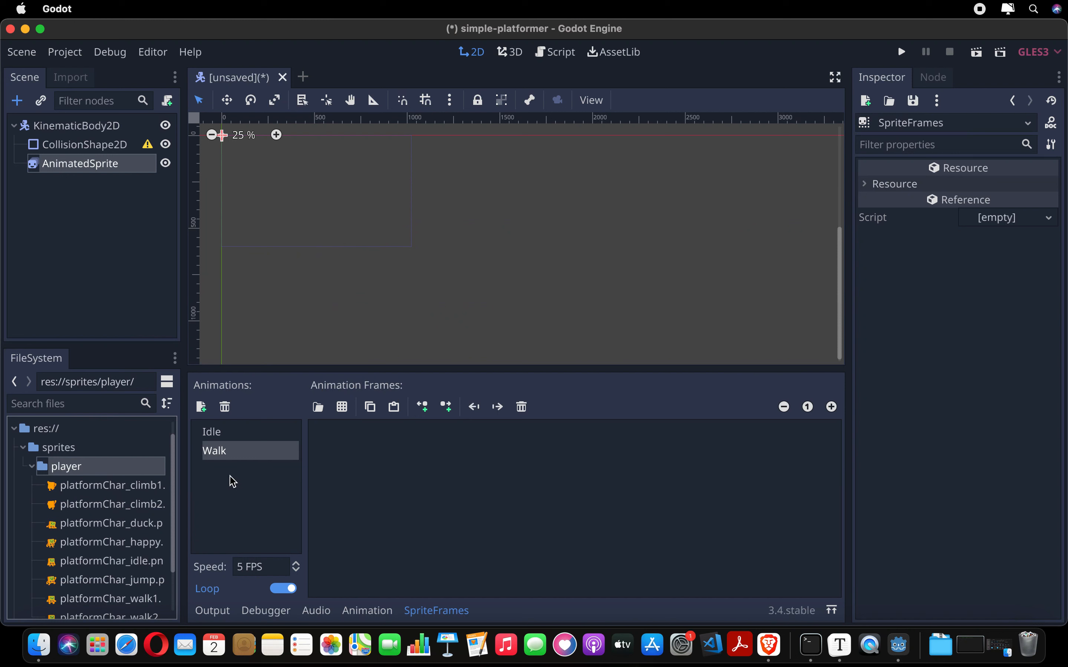
- Add the platformChar_walk1 and platformChar_walk2 images as frames of the Walk animation
scroll(171, 520, "down", 3)
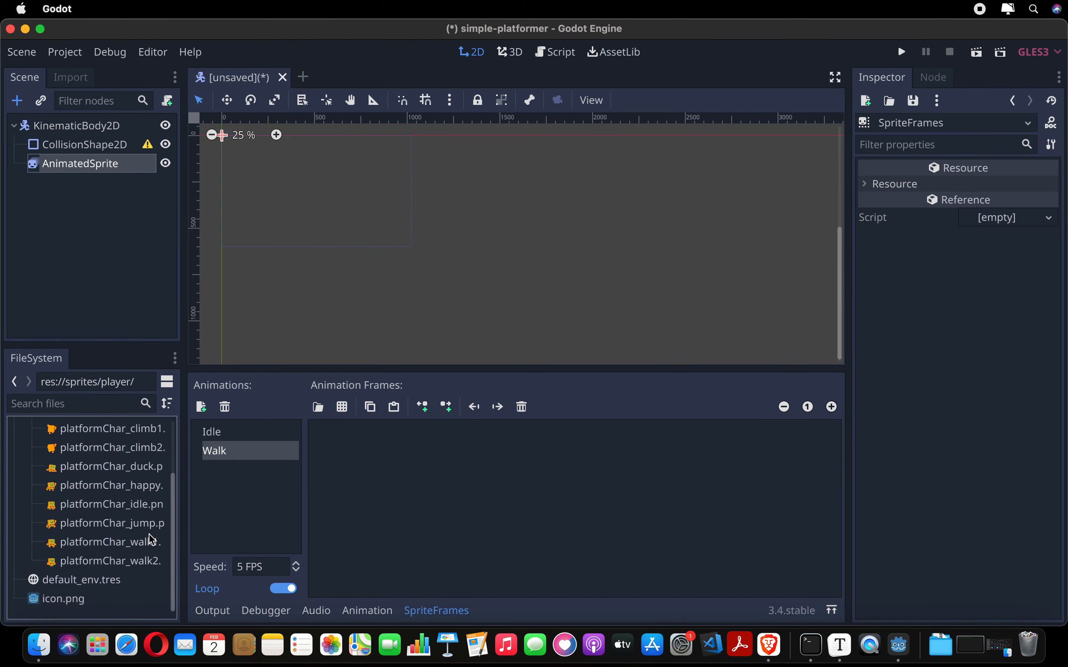
left_click_drag(151, 540, 357, 495)
left_click_drag(119, 566, 483, 517)
- Add the platformChar_idle image as a frame of the Idle animation
left_click(251, 441)
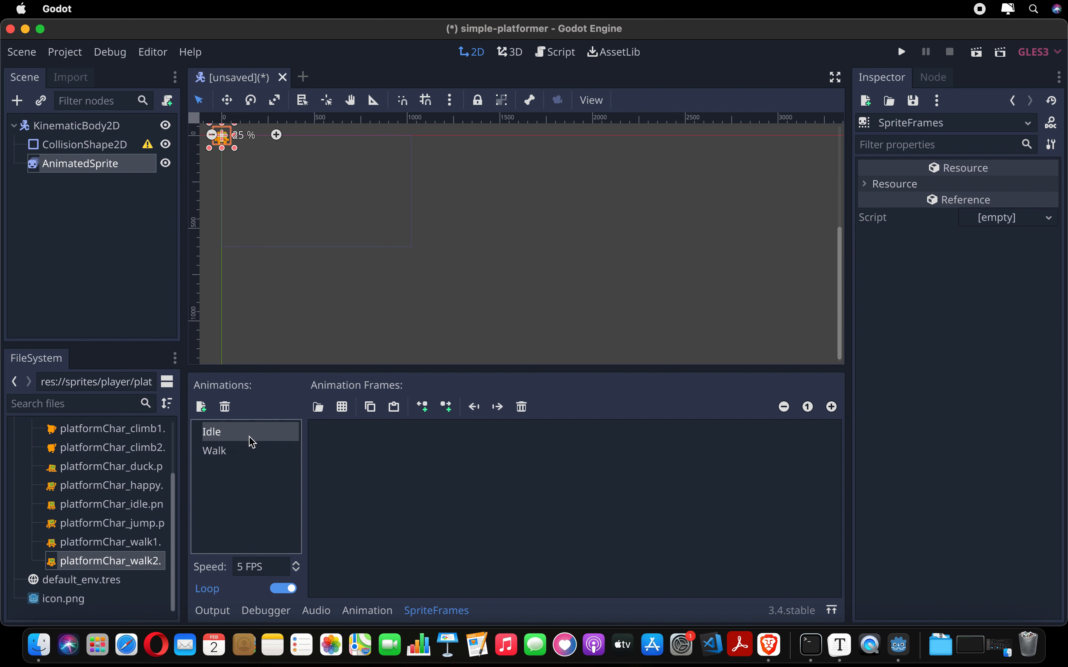
scroll(106, 514, "up", 2)
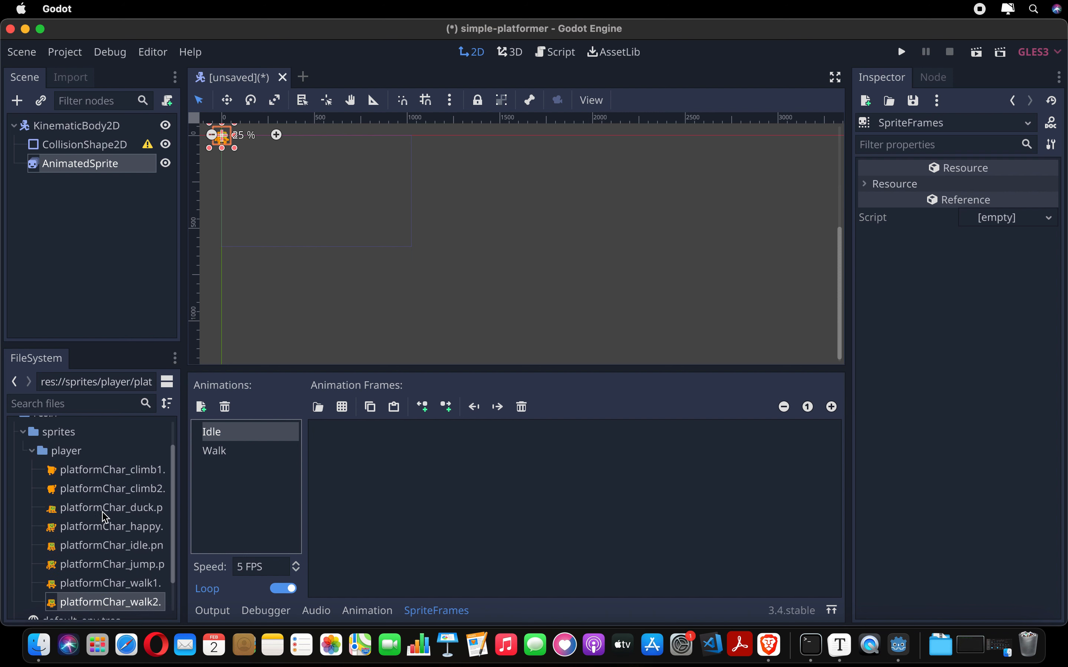
scroll(131, 542, "down", 2)
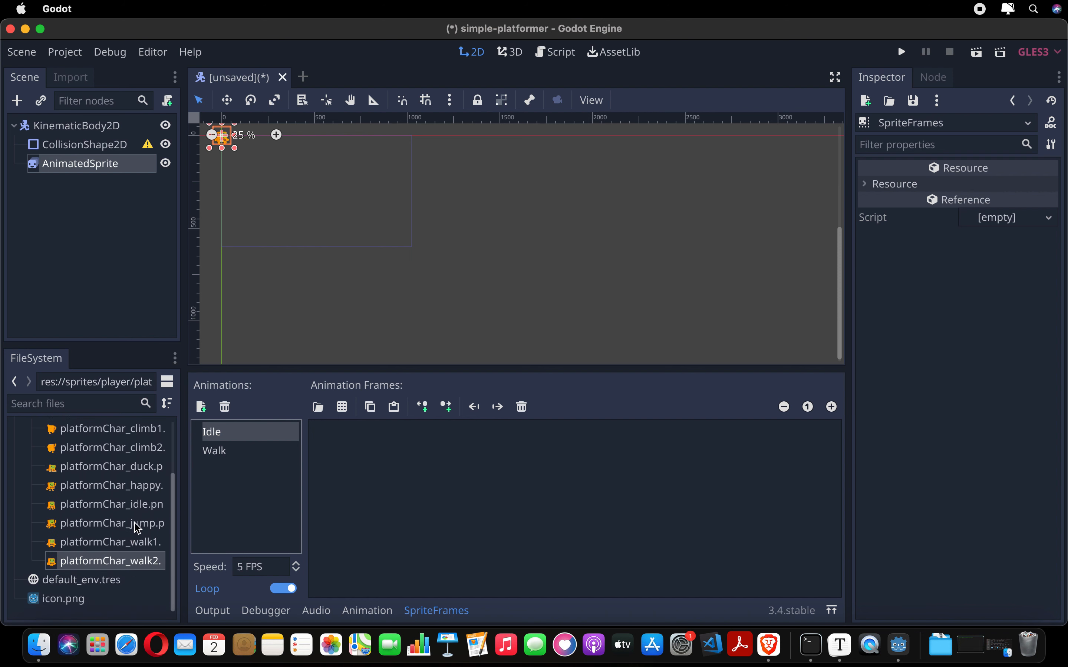
left_click_drag(124, 504, 433, 474)
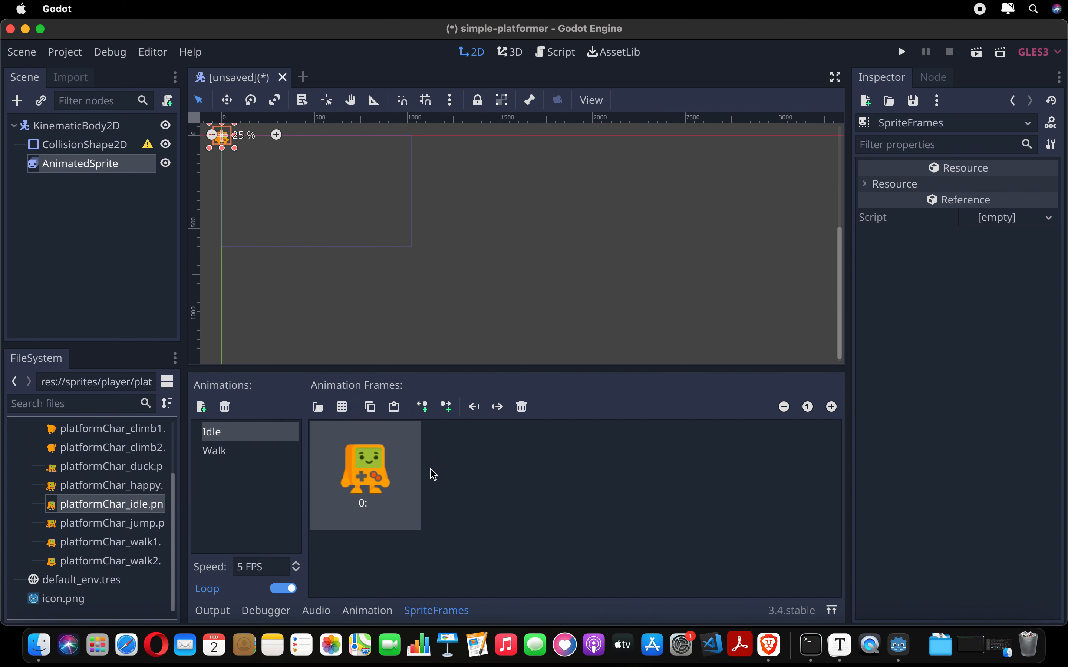
- Set the AnimatedSprite's current animation to Idle
left_click(108, 165)
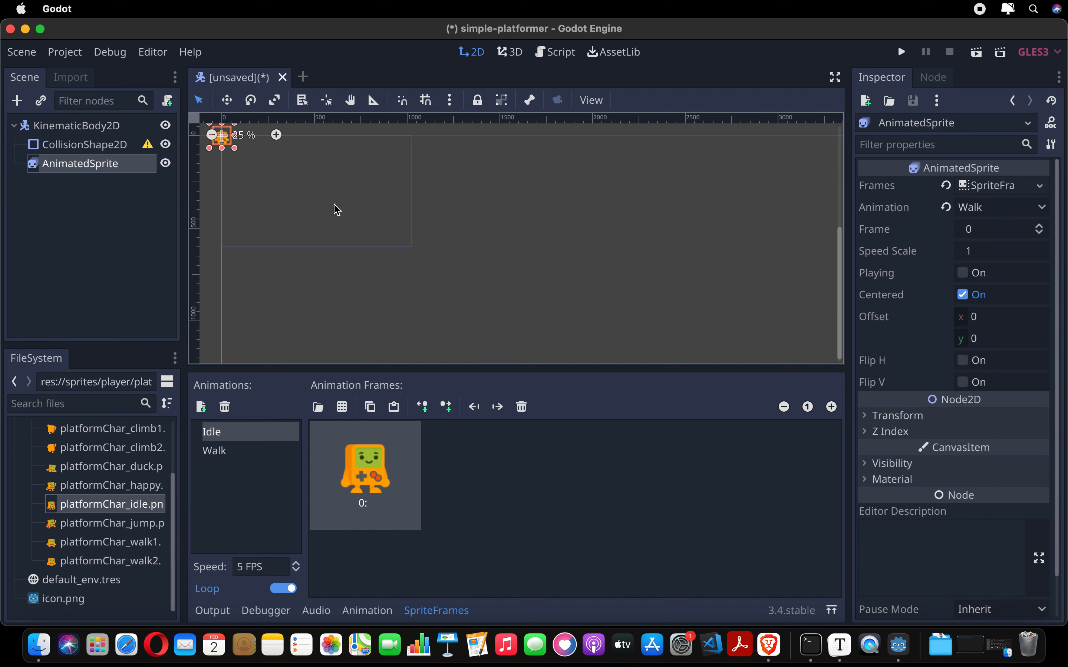
scroll(334, 204, "left", 5)
scroll(334, 204, "up", 3)
scroll(335, 205, "up", 10)
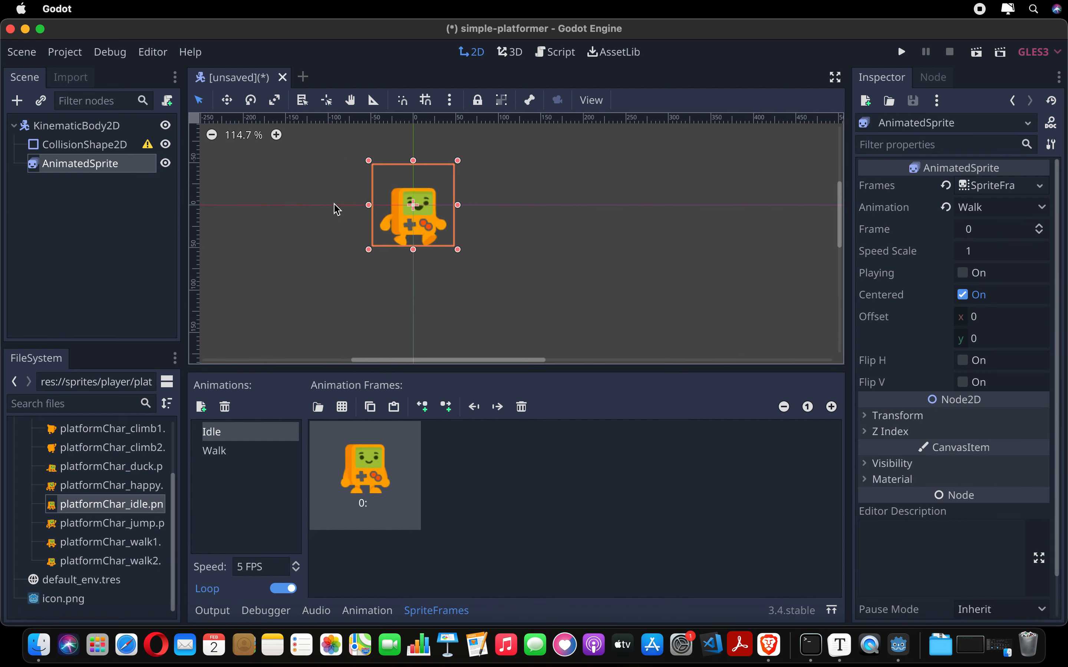
scroll(334, 205, "up", 6)
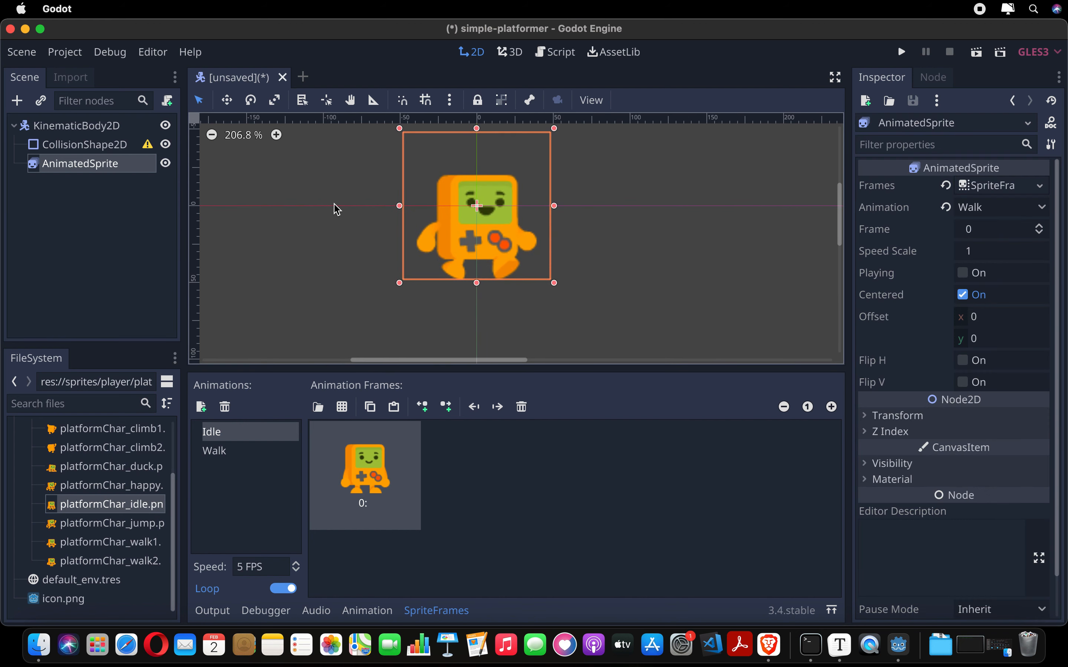
left_click(976, 209)
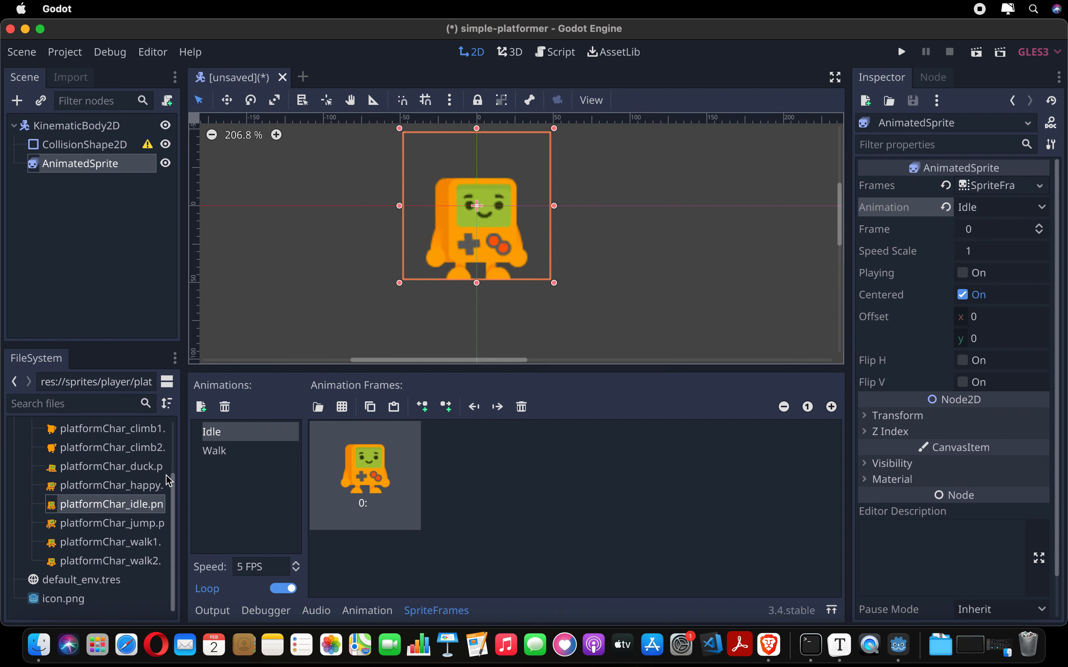
- Reimport all eight platformChar images, from climb1 to walk2, with the 2D Pixel preset
left_click(99, 558)
scroll(99, 558, "up", 4)
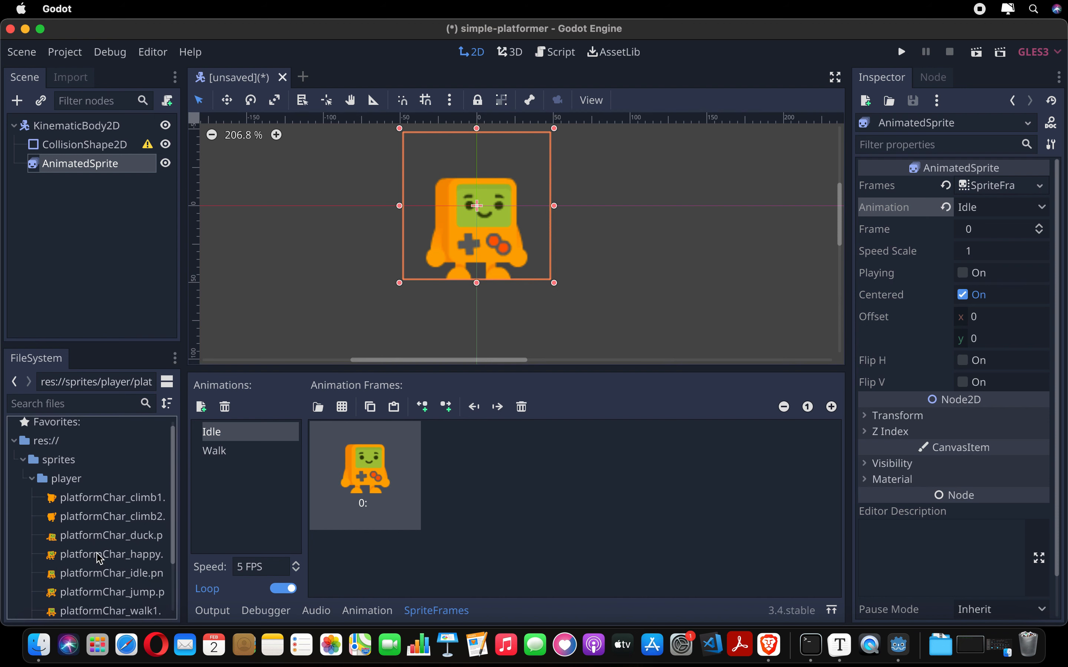
left_click(81, 507, "shift")
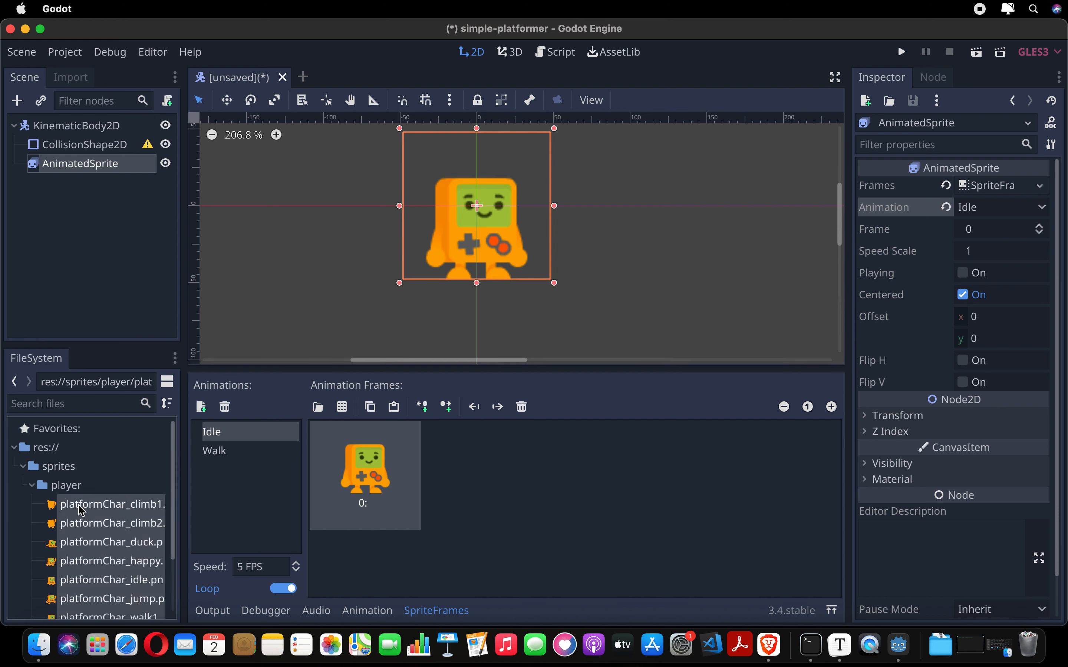
left_click(70, 85)
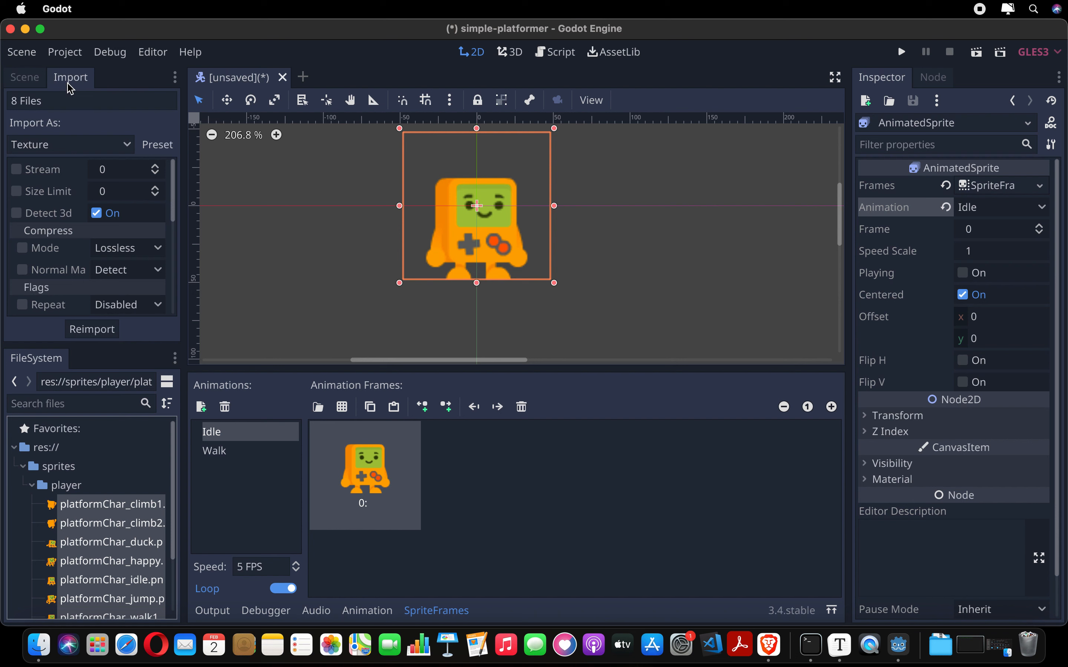
left_click(160, 145)
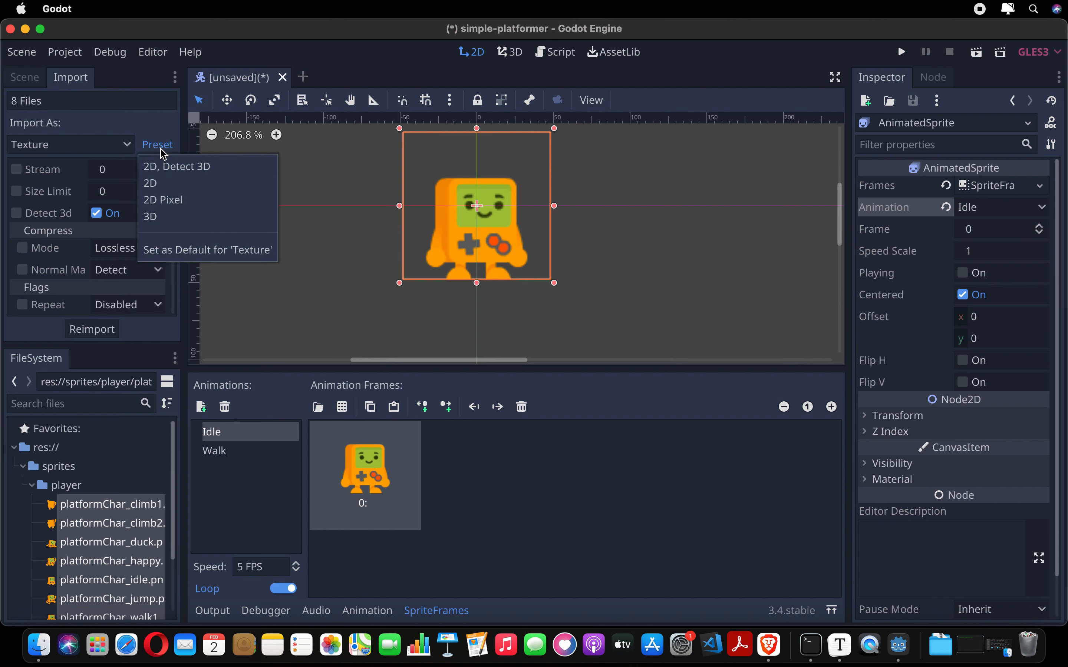
left_click(176, 200)
left_click(101, 332)
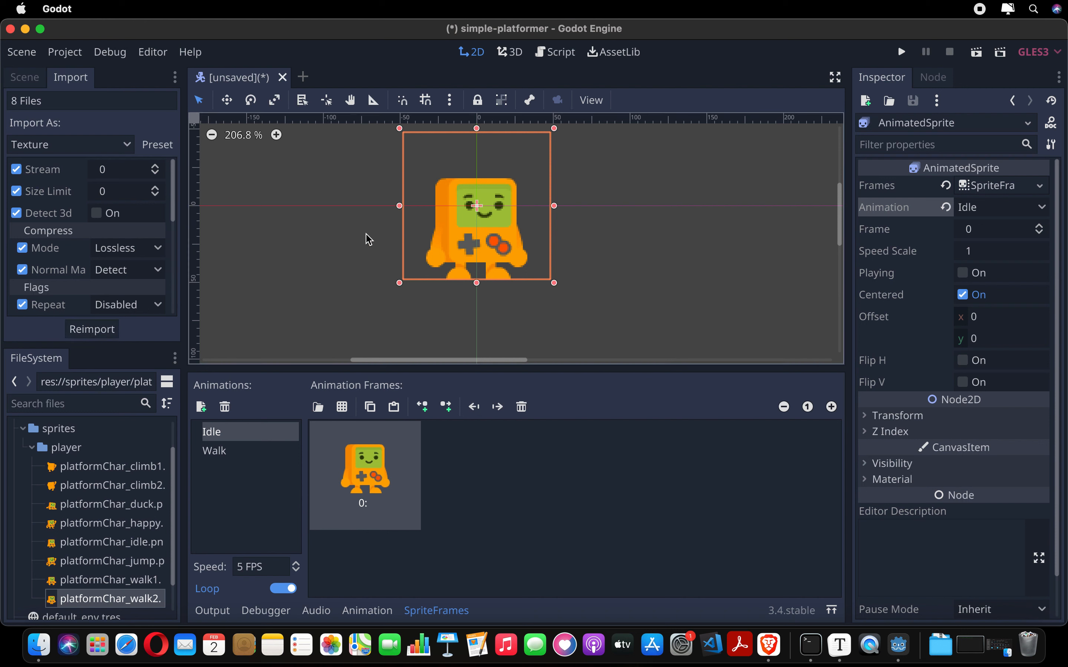
- Rename the KinematicBody2D root node as Player
left_click(29, 82)
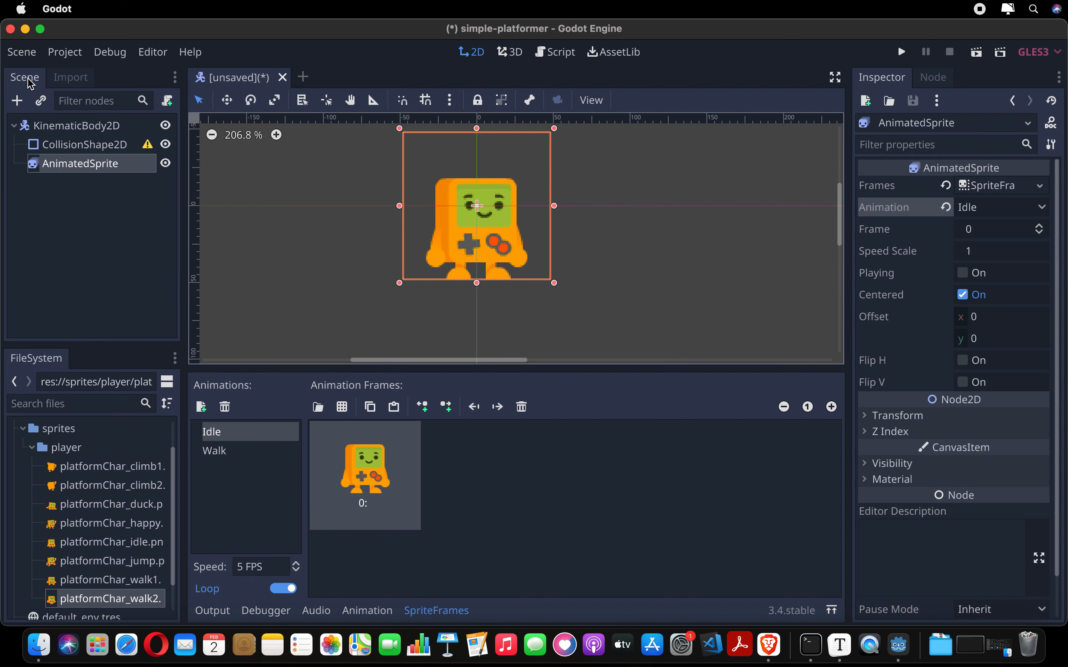
double_click(114, 128)
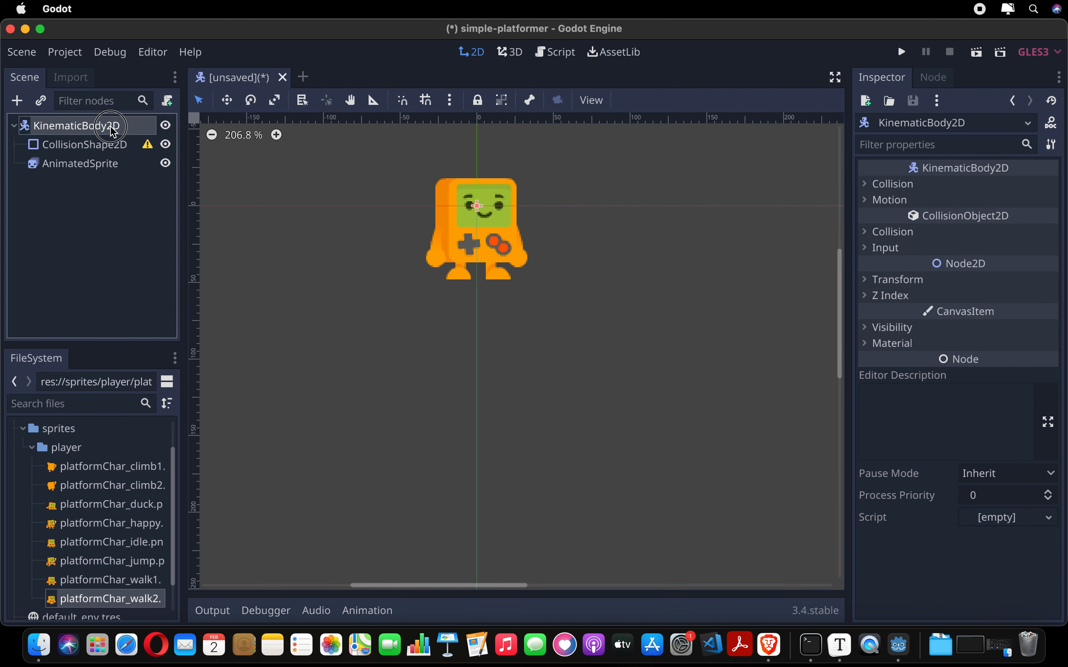
type("Player")
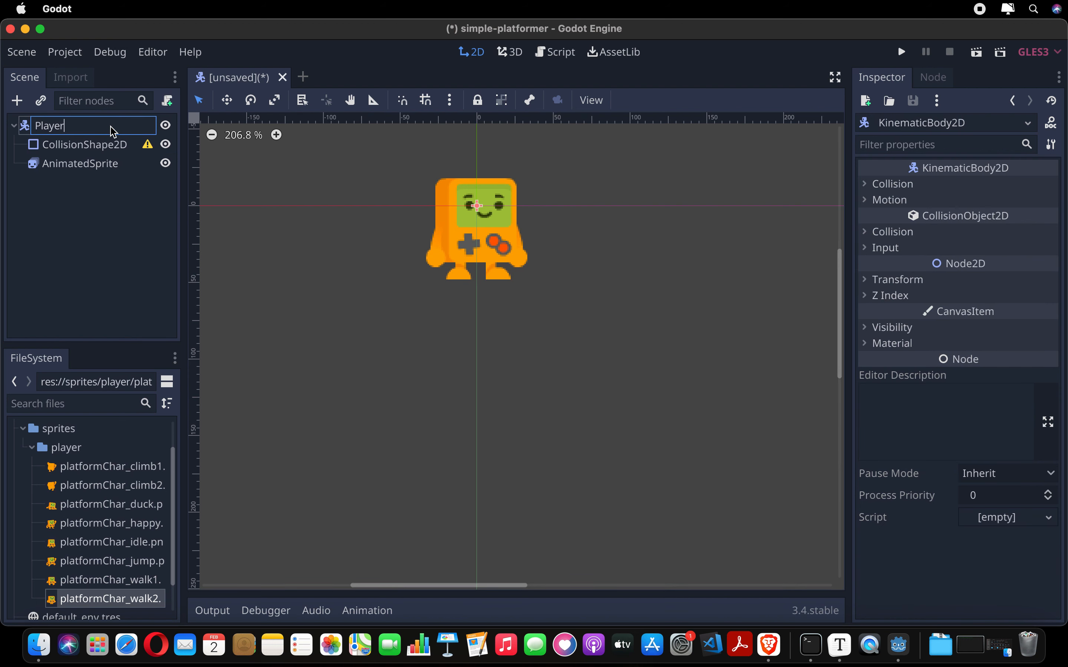
key("Return")
- Assign a new RectangleShape2D as the shape of the CollisionShape2D node
left_click(124, 149)
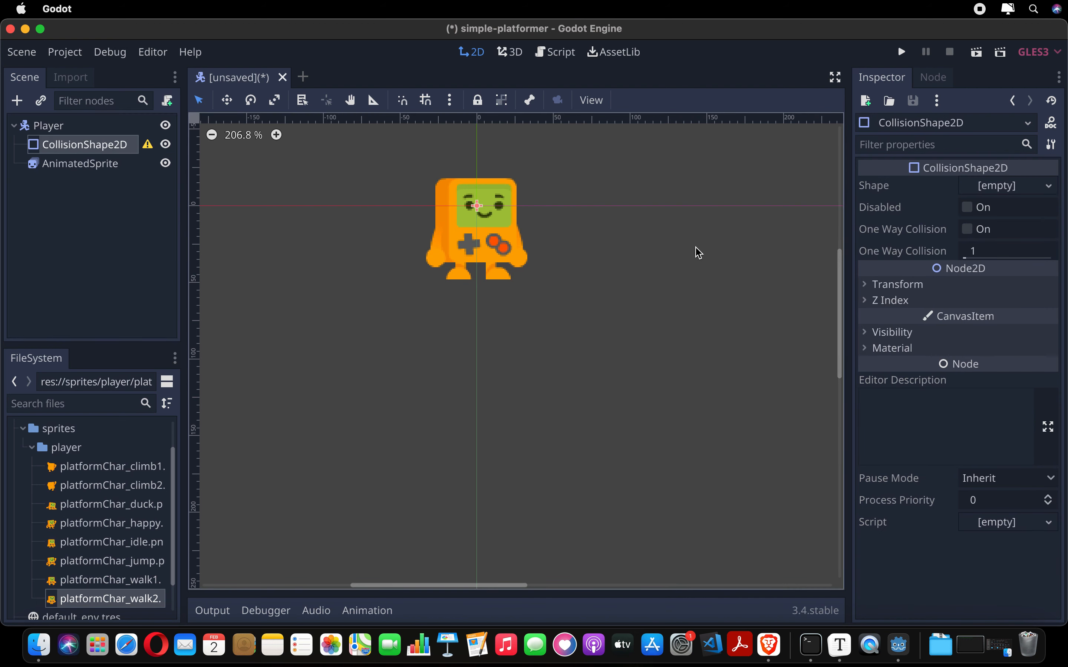
left_click(997, 187)
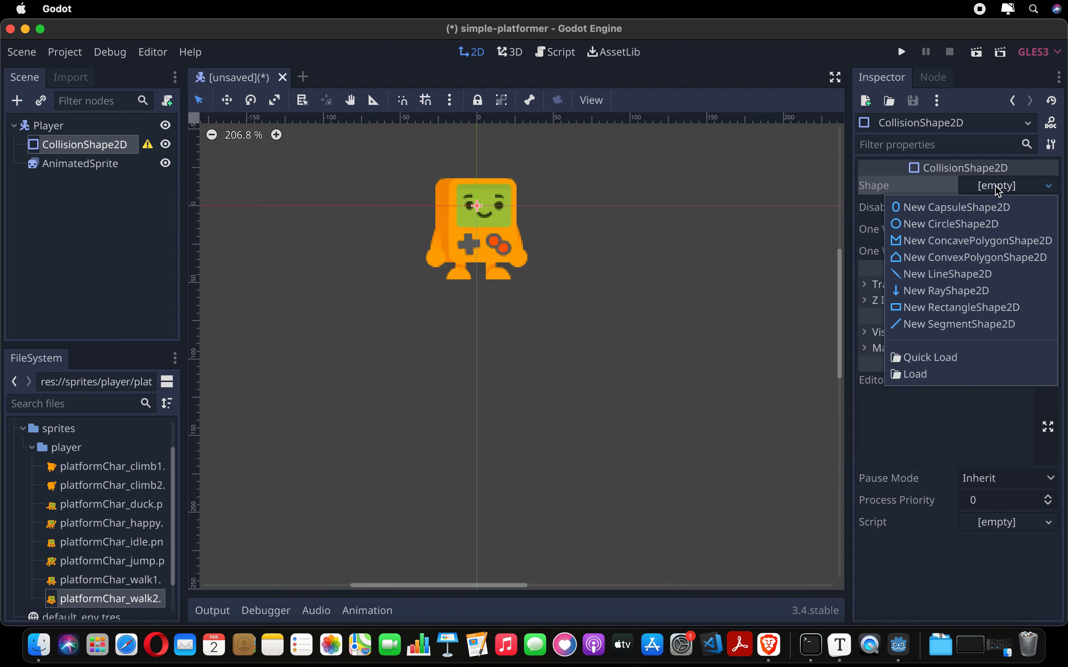
left_click(957, 308)
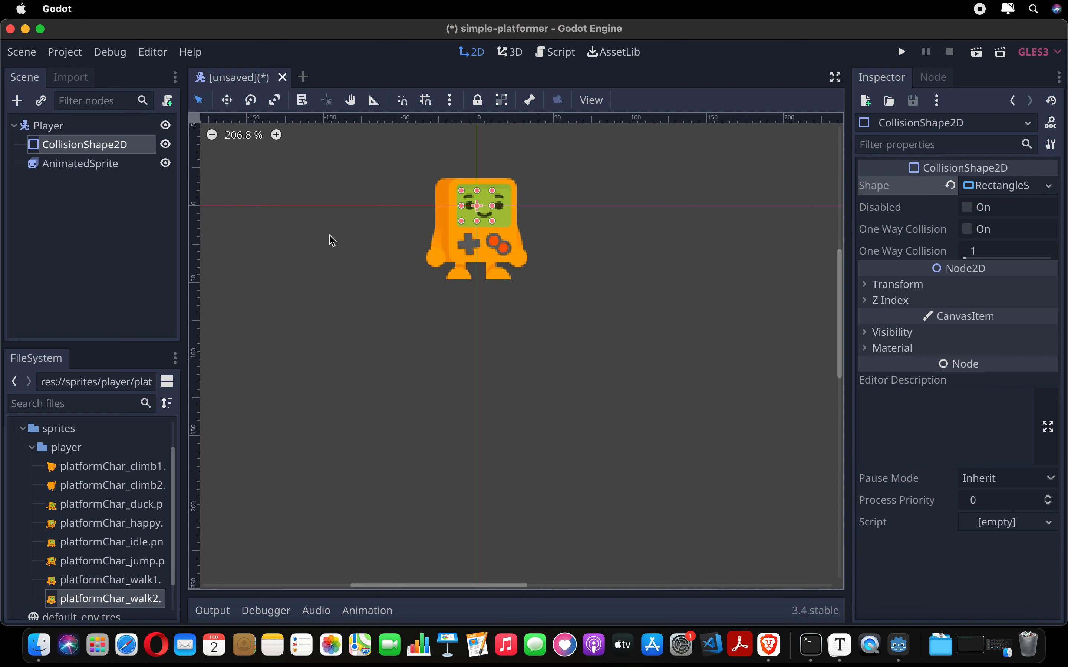
- Hide the AnimatedSprite while stretching the collision rectangle horizontally past both sides of the character, and show the sprite again
left_click(166, 164)
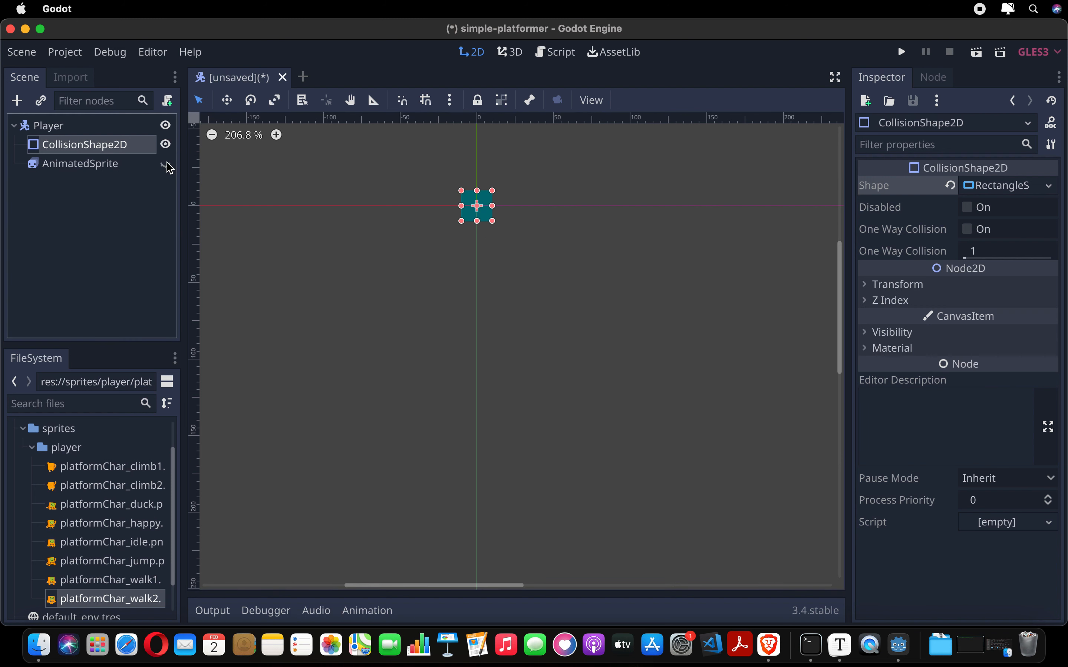
left_click_drag(492, 205, 552, 208)
left_click(459, 212)
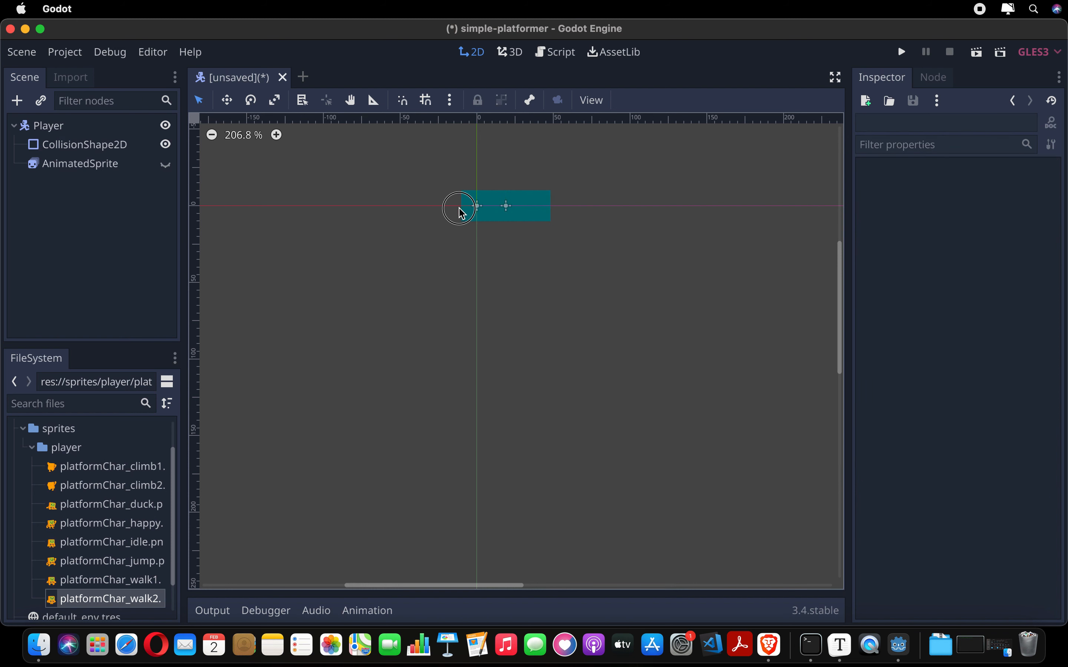
left_click(482, 218)
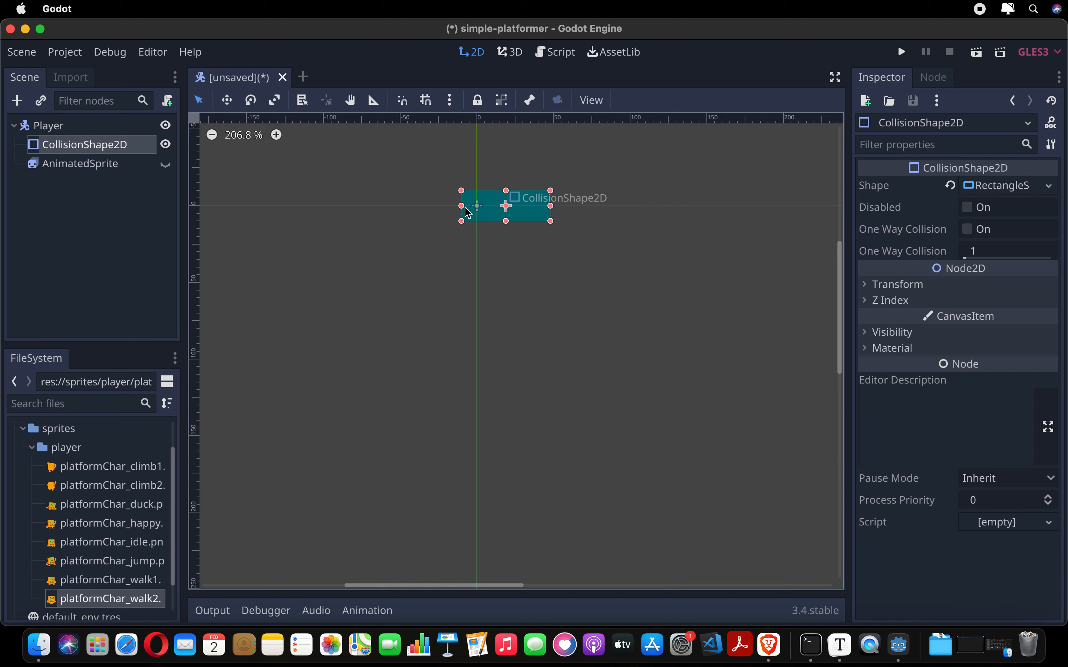
left_click_drag(467, 208, 396, 216)
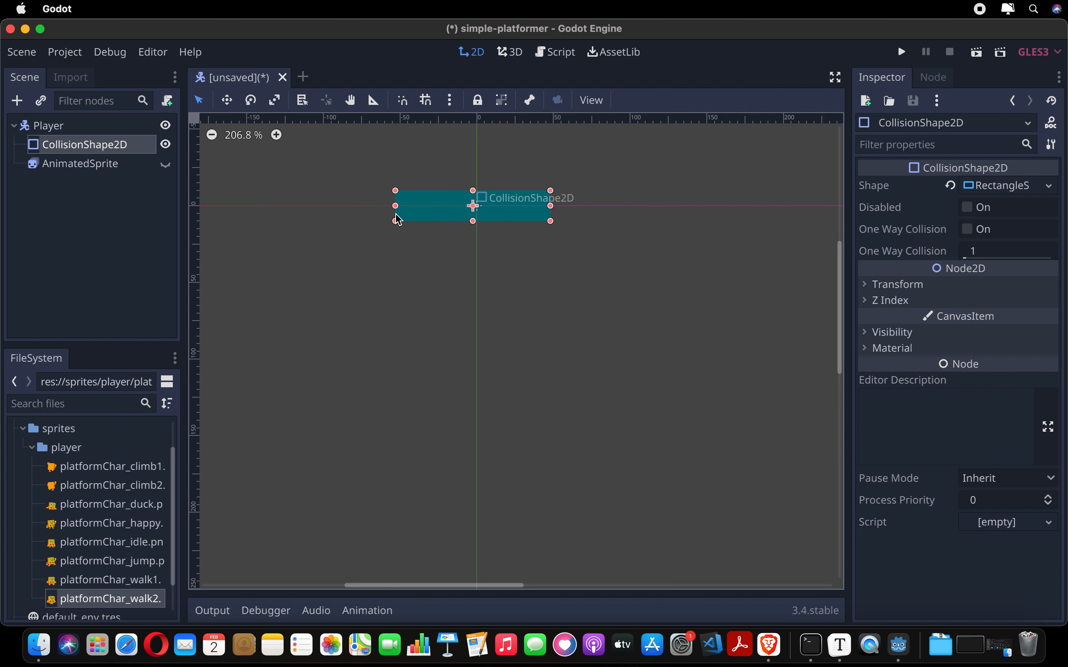
left_click(165, 164)
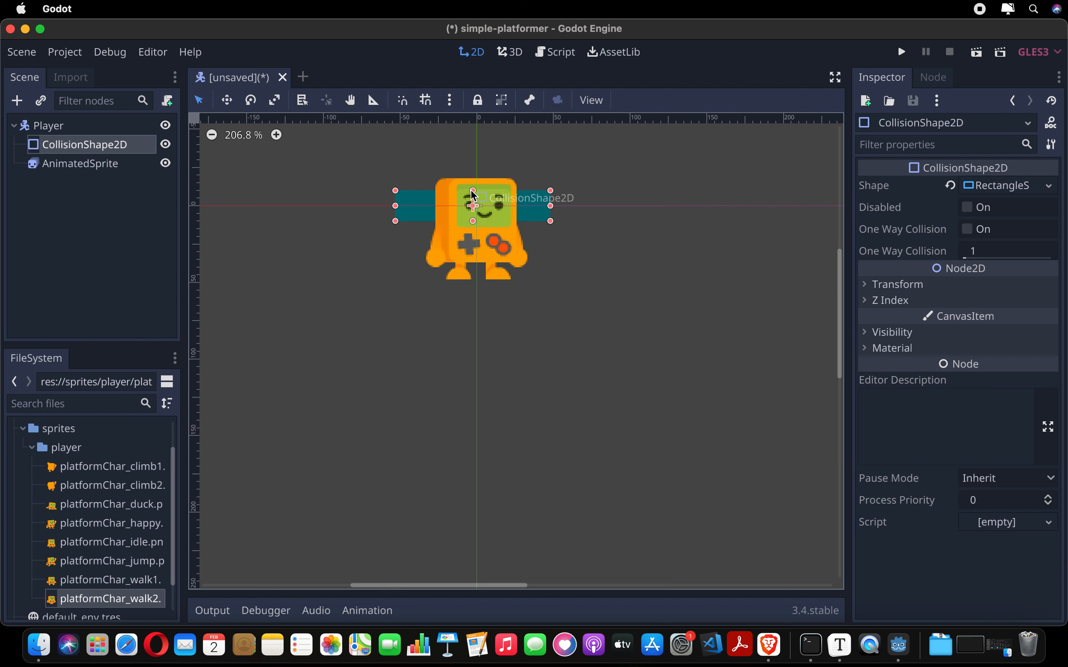
- Extend the collision rectangle down to the character's feet and fit its left and right edges to the sides of the body
left_click_drag(473, 220, 474, 281)
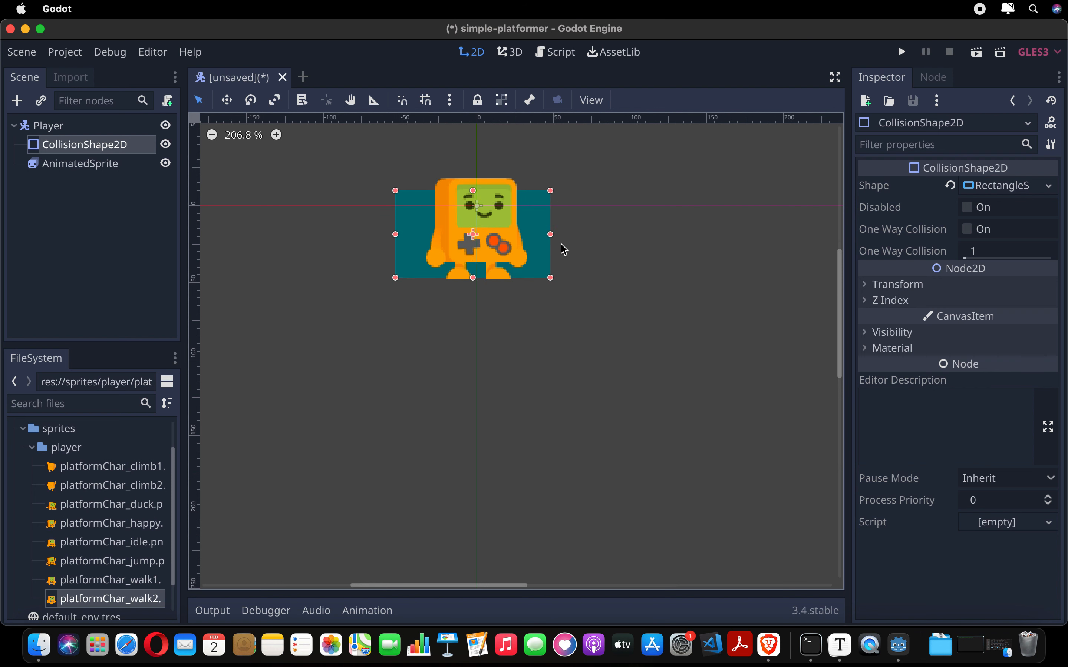
left_click_drag(554, 237, 520, 237)
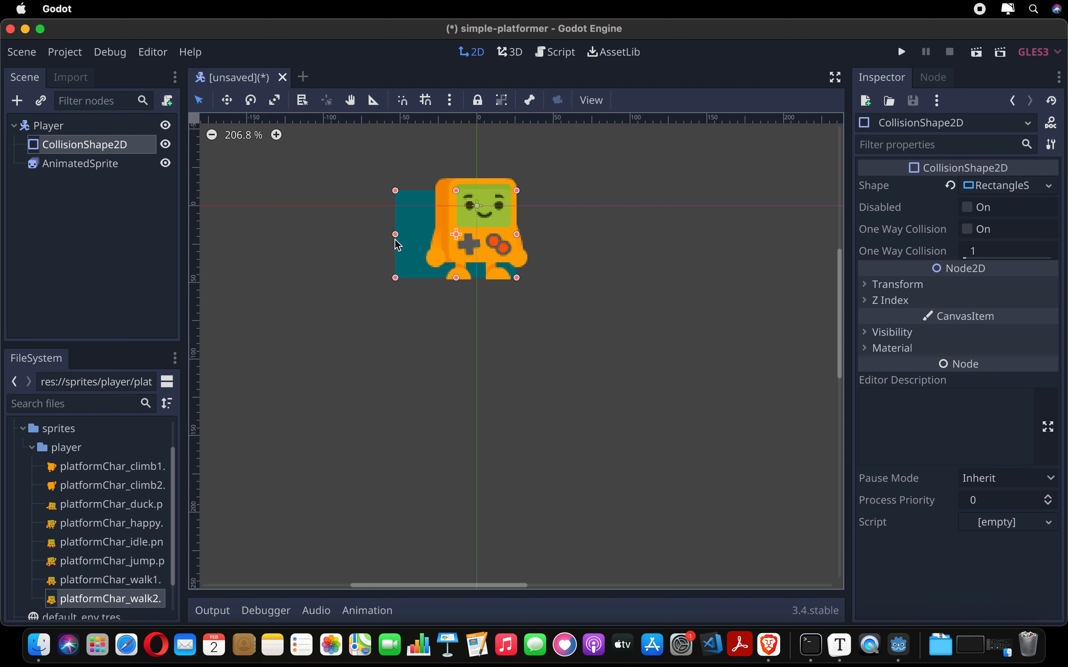
left_click_drag(396, 237, 438, 238)
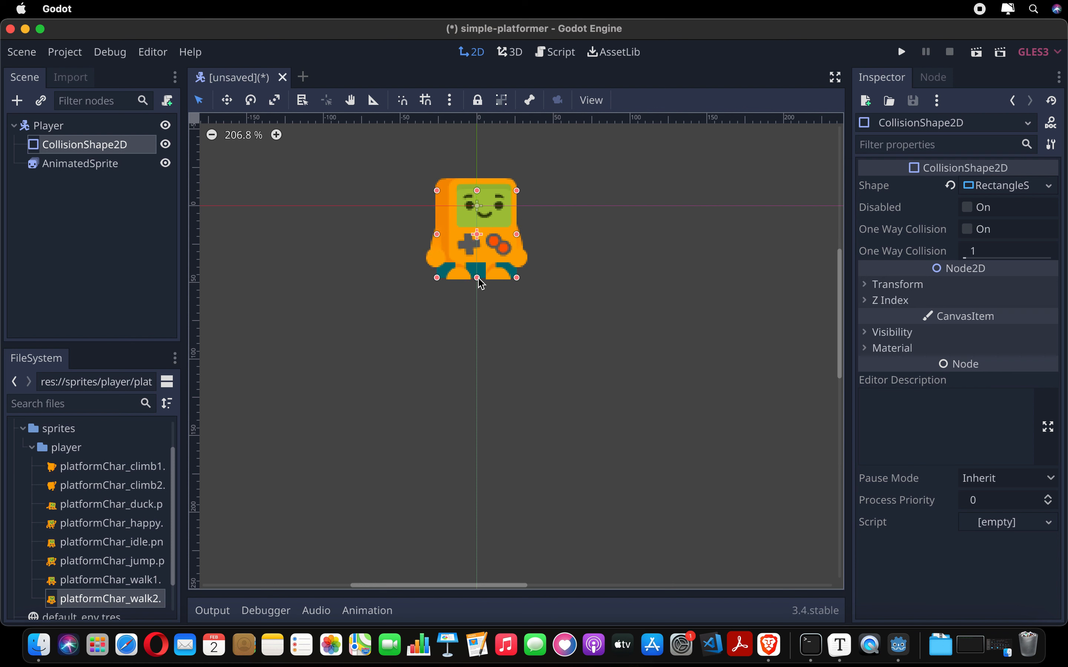
left_click(149, 237)
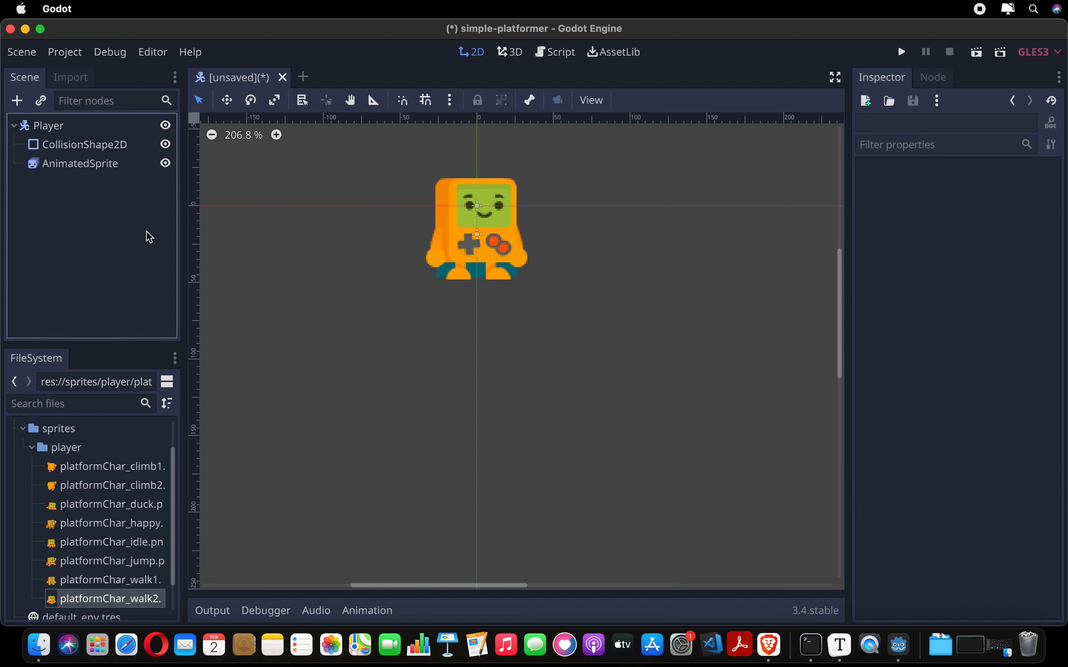
- Save the scene as Player.tscn in a new project folder named scenes
left_click(20, 52)
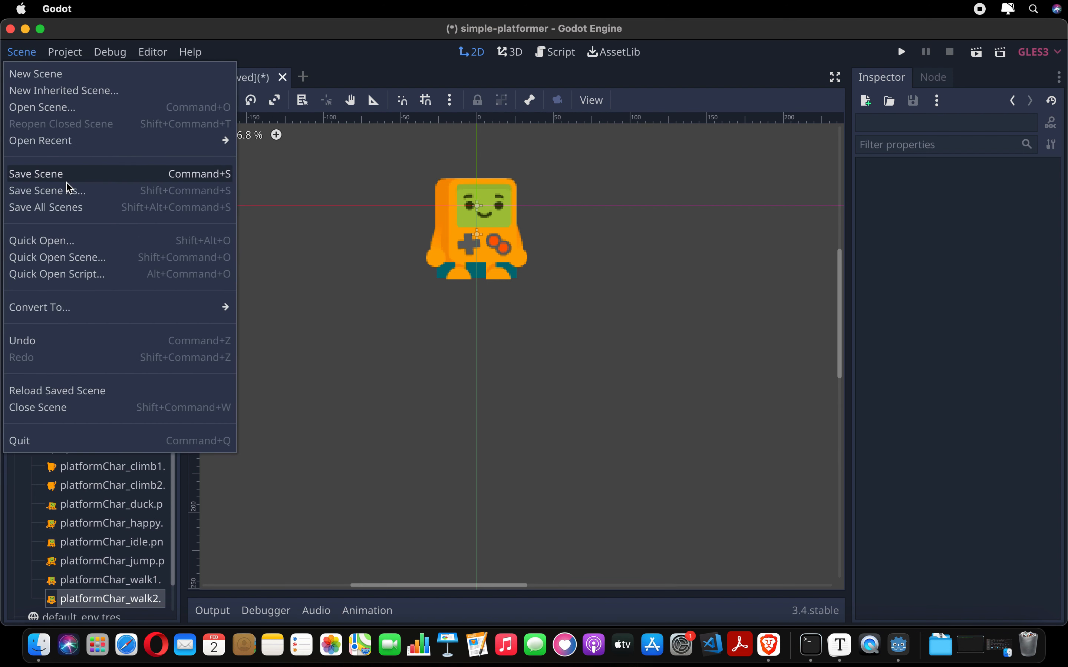
left_click(70, 194)
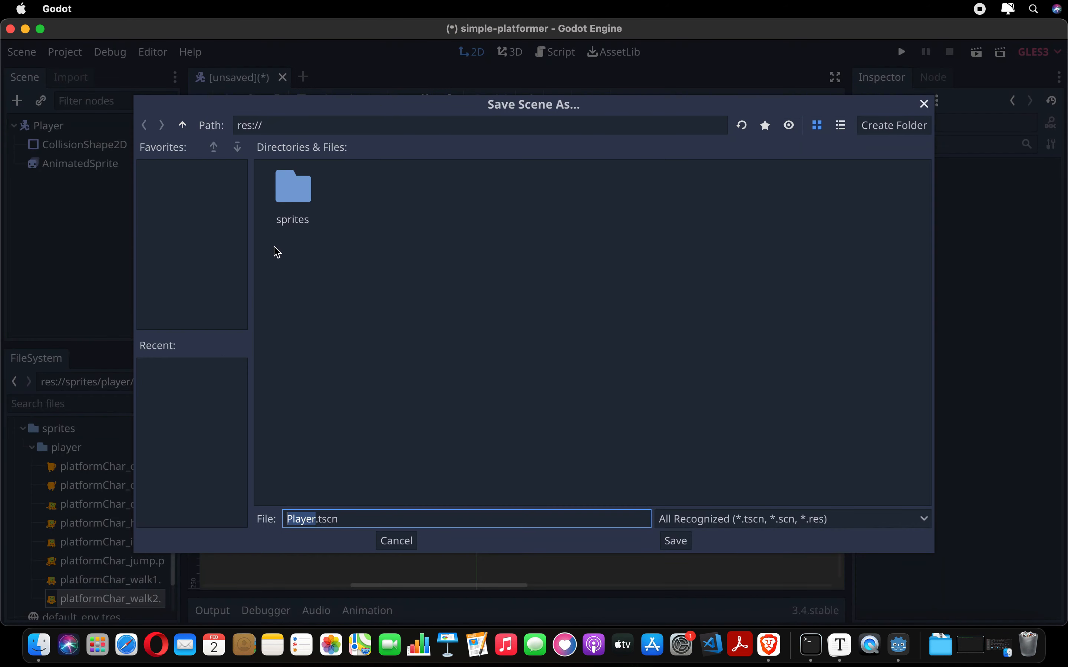
right_click(381, 241)
left_click(396, 248)
type("scenes")
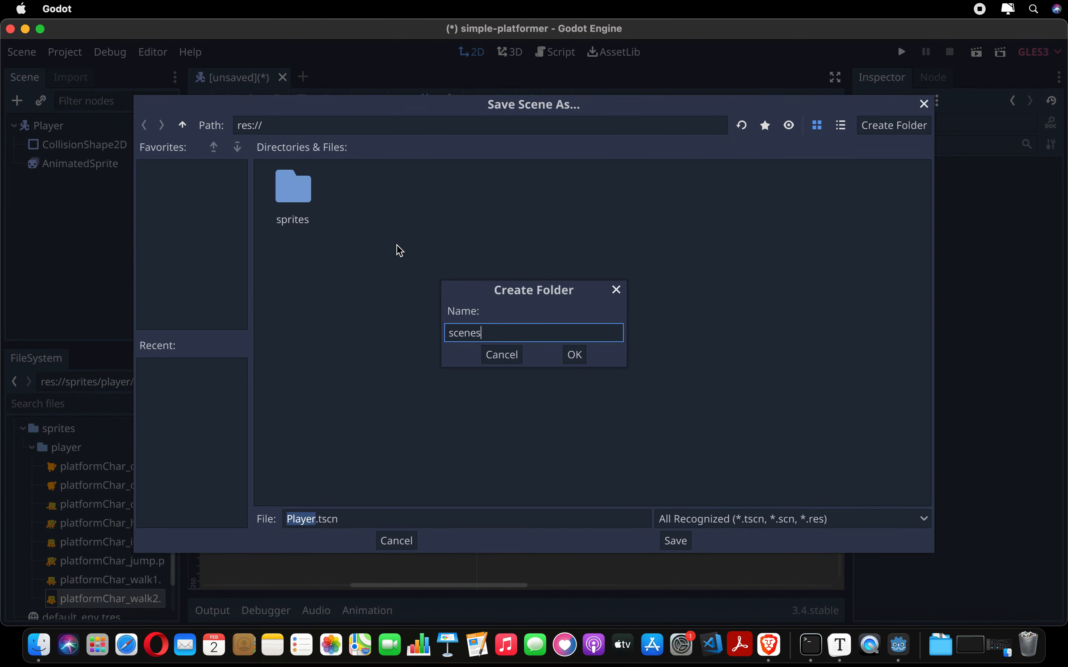
key("Return")
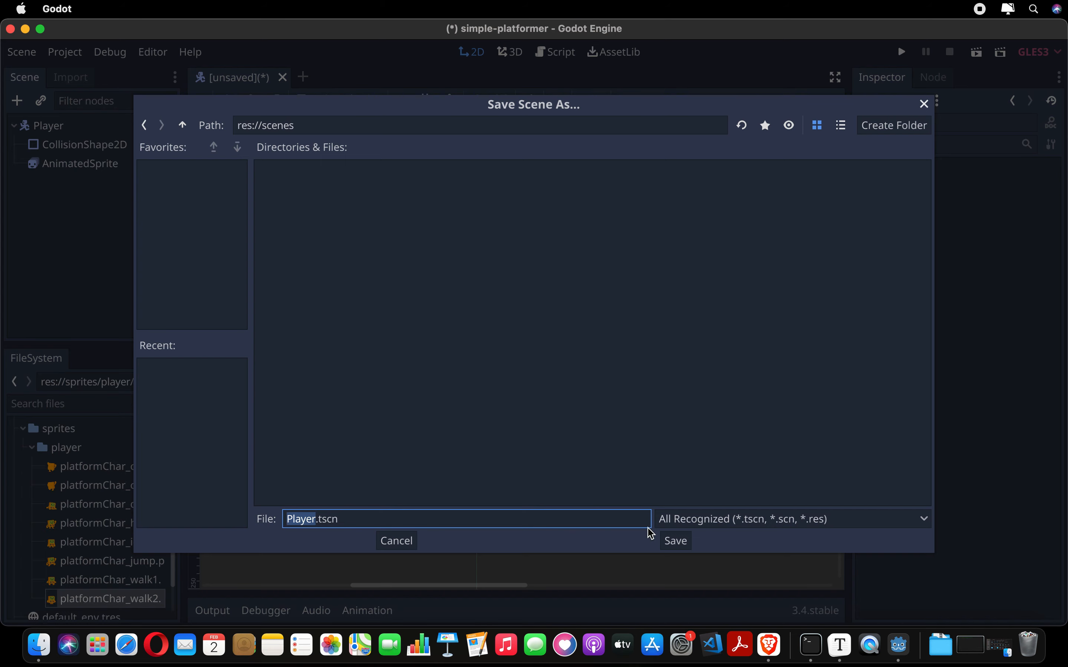
left_click(674, 542)
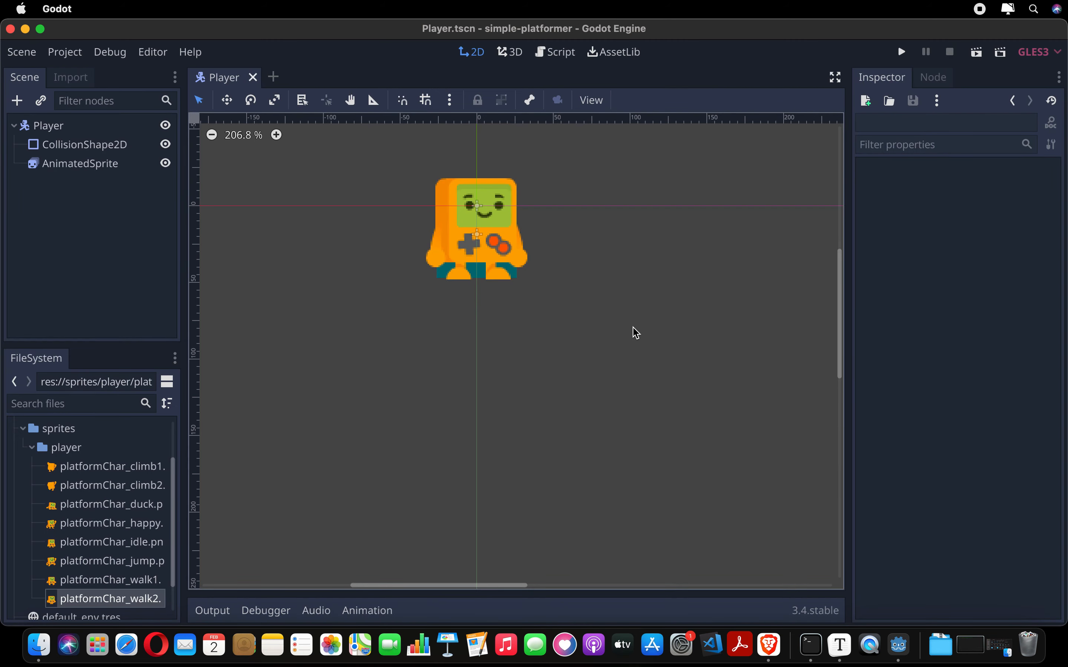